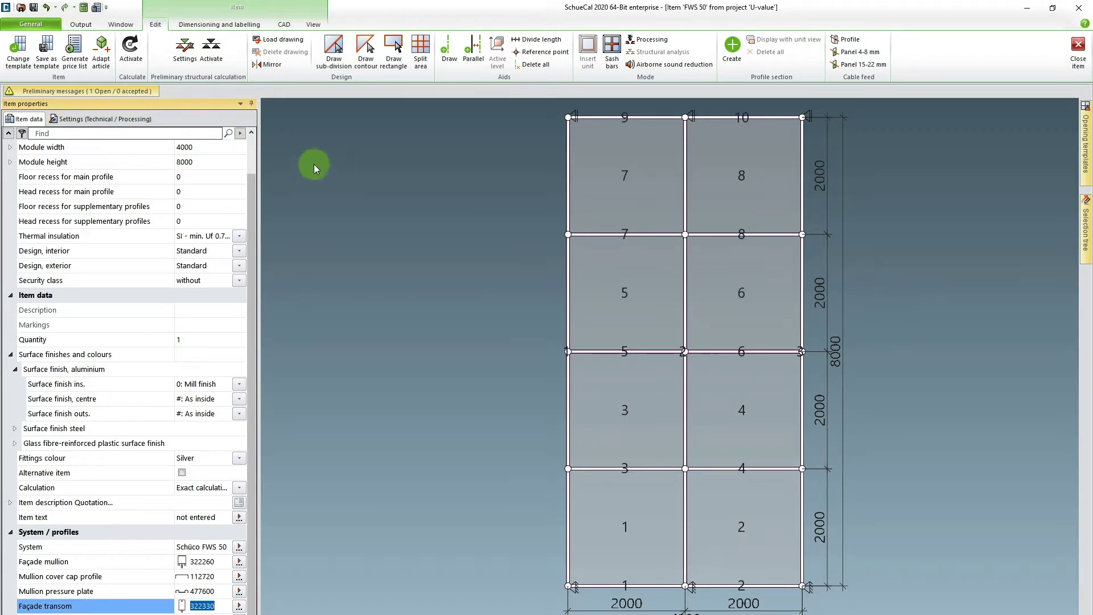
# Open the preliminary structural calculation settings and set the wind-load building location to Tidaholm.
pyautogui.click(188, 60)
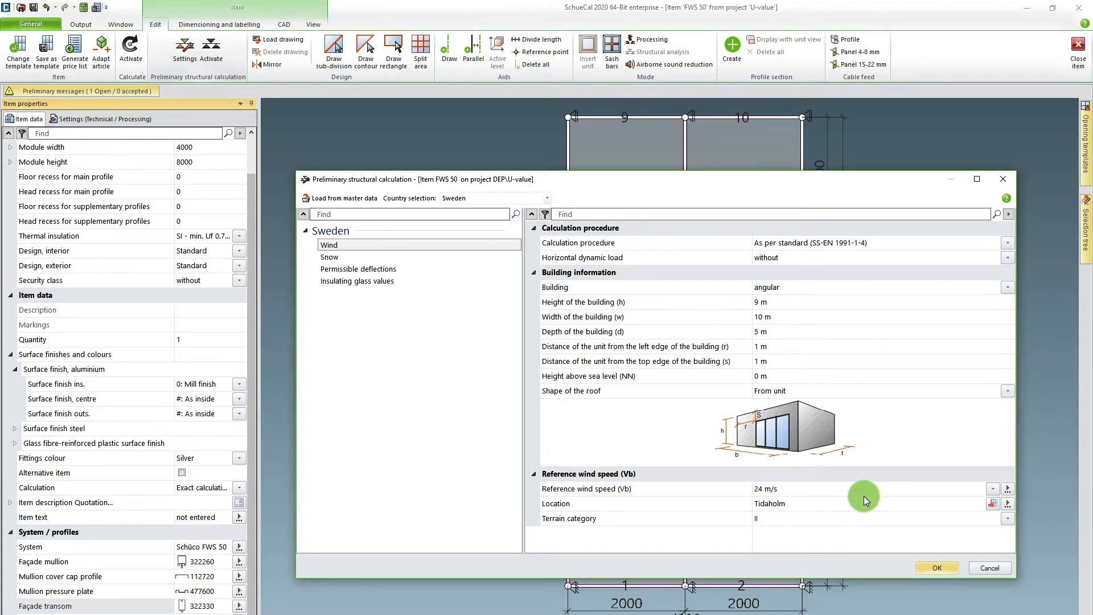
pyautogui.click(1007, 505)
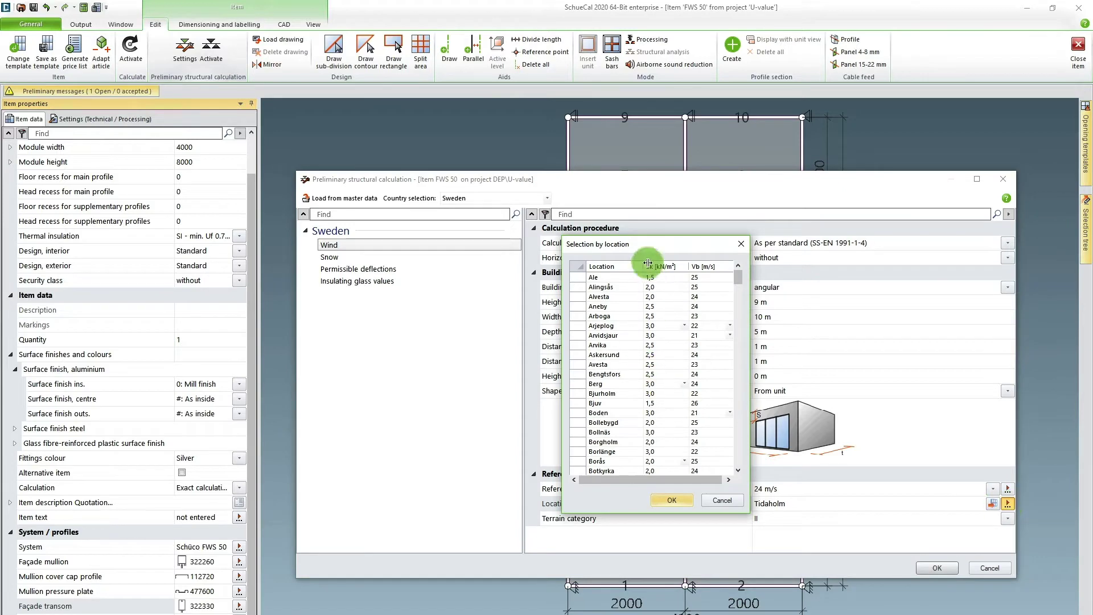
pyautogui.moveTo(739, 278); pyautogui.dragTo(736, 416)
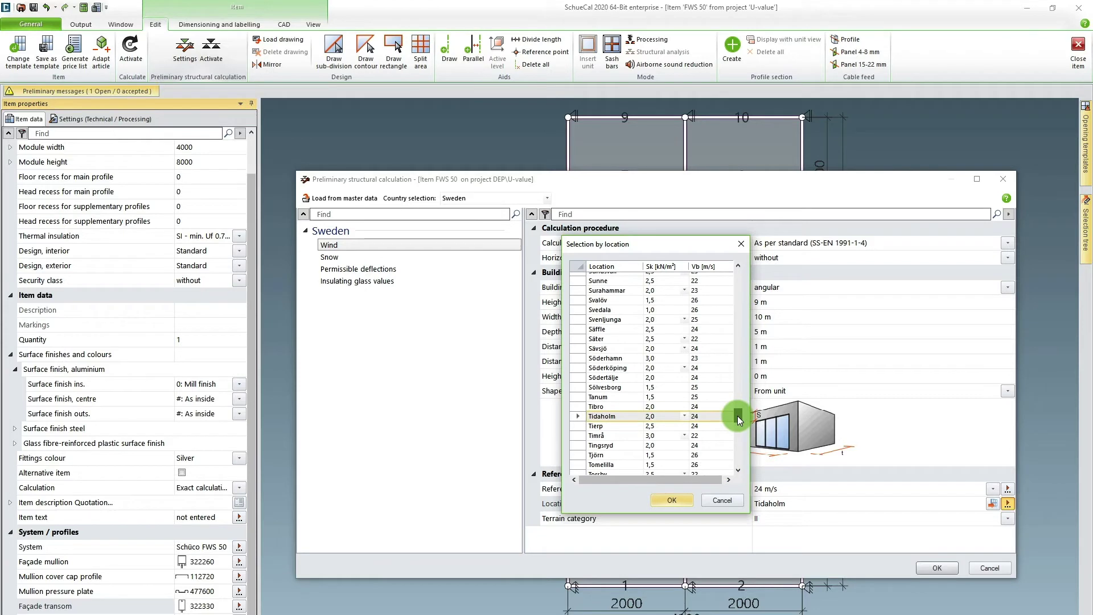
pyautogui.click(605, 416)
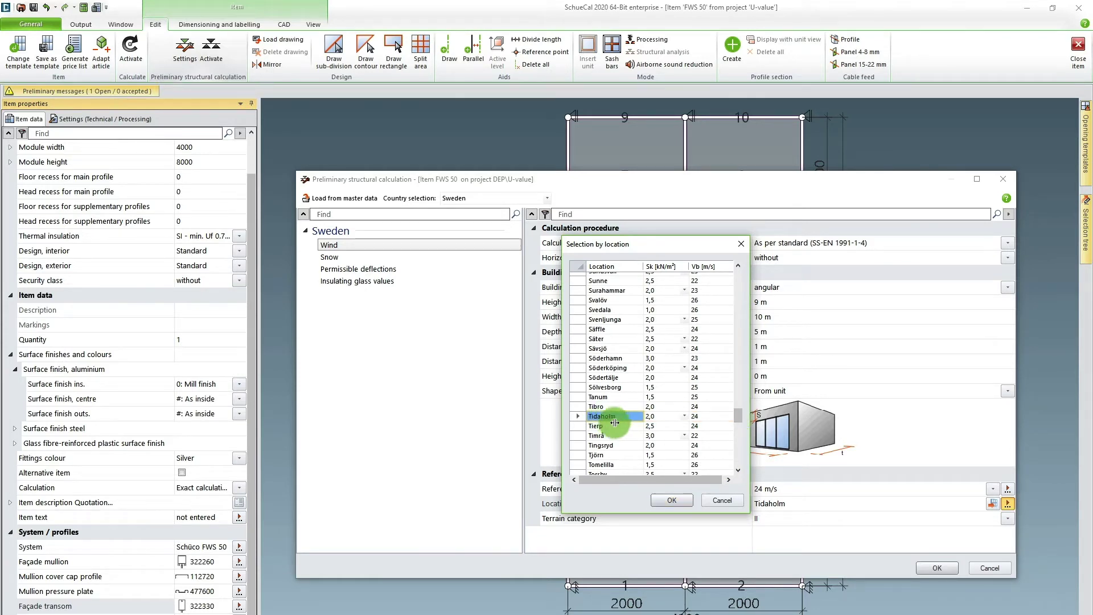
pyautogui.click(672, 500)
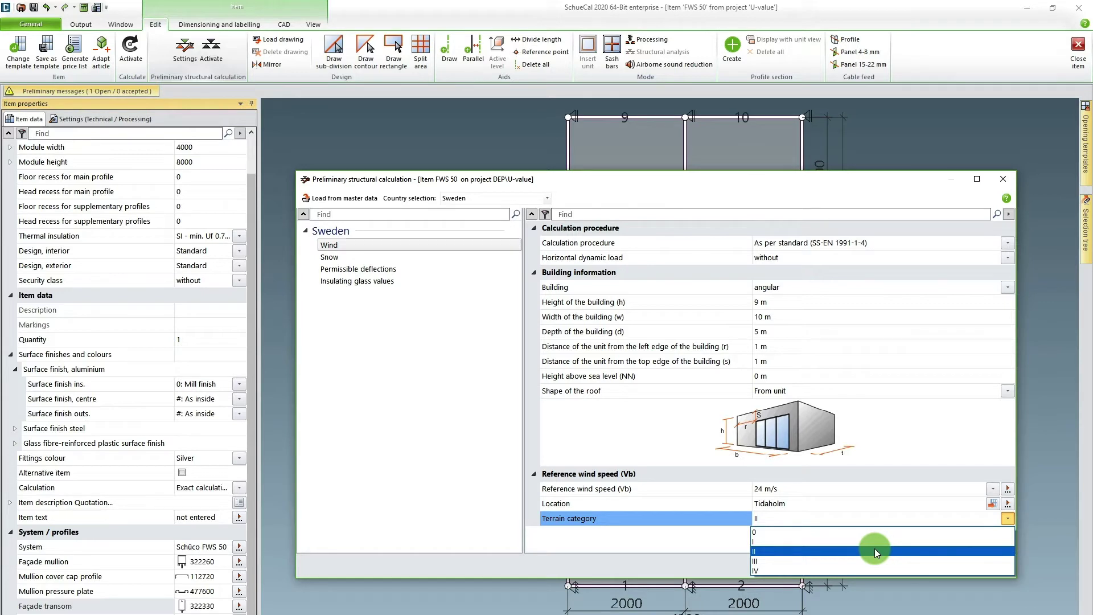
pyautogui.click(874, 551)
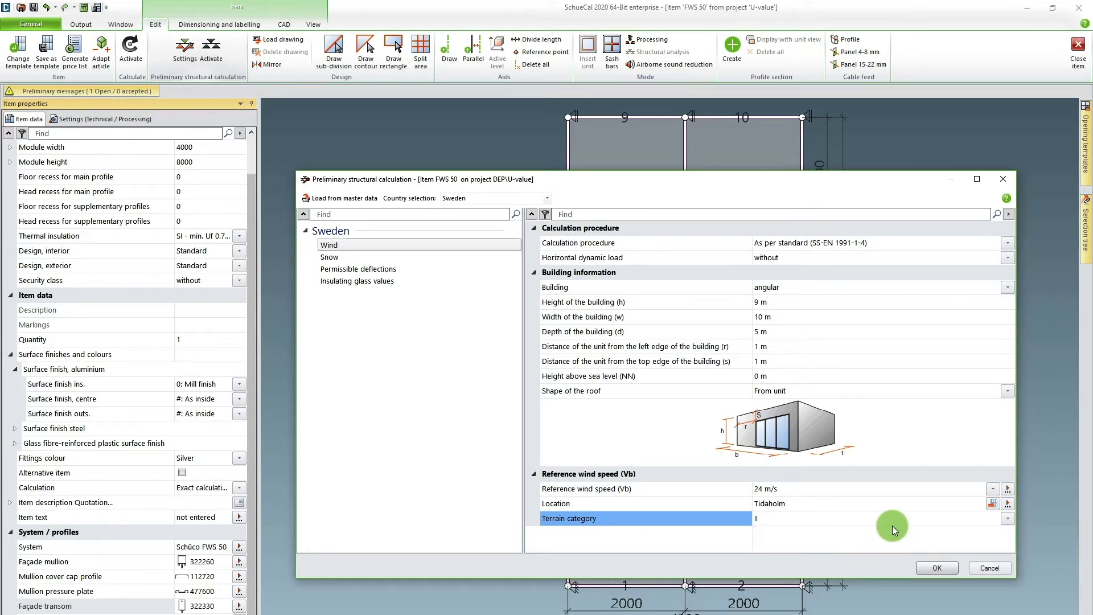
pyautogui.click(379, 271)
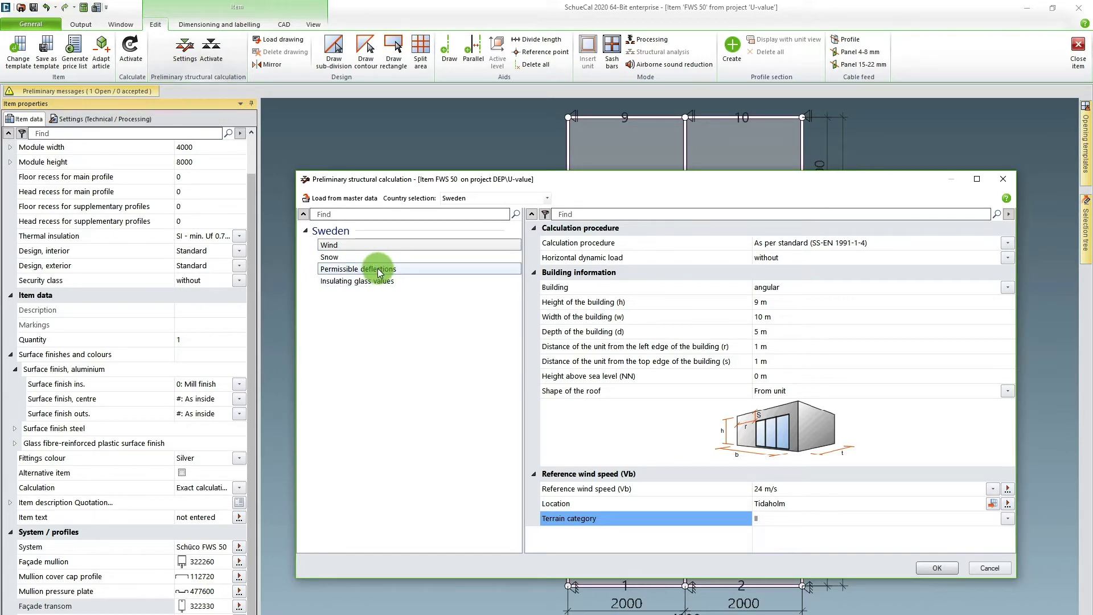
# Keep EN 13830:2003 as the permissible deflection procedure and accept the calculation settings.
pyautogui.click(379, 271)
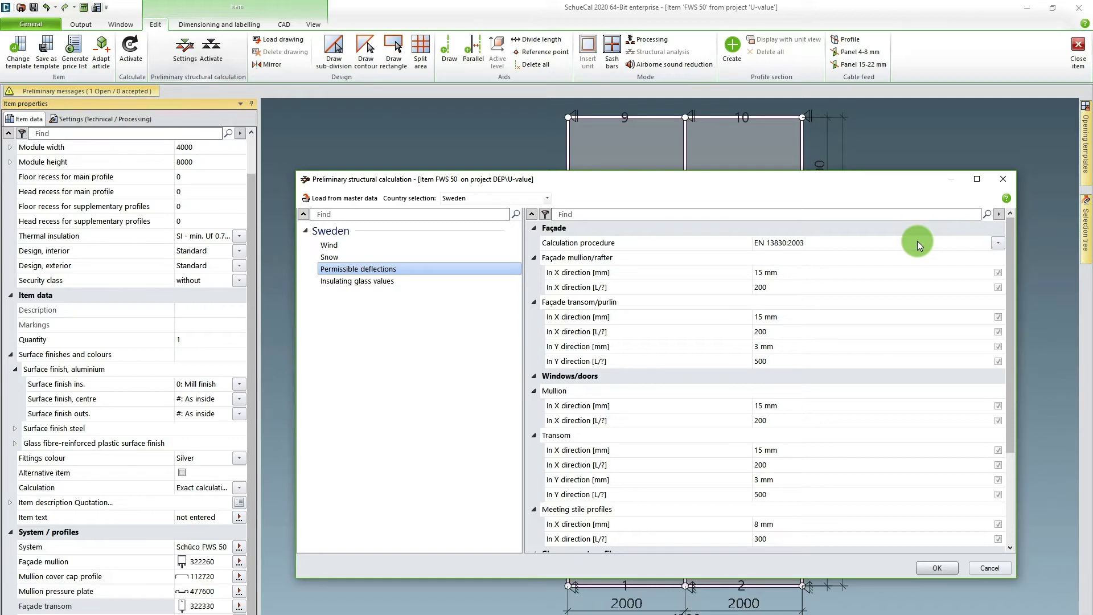
pyautogui.click(996, 244)
pyautogui.click(996, 243)
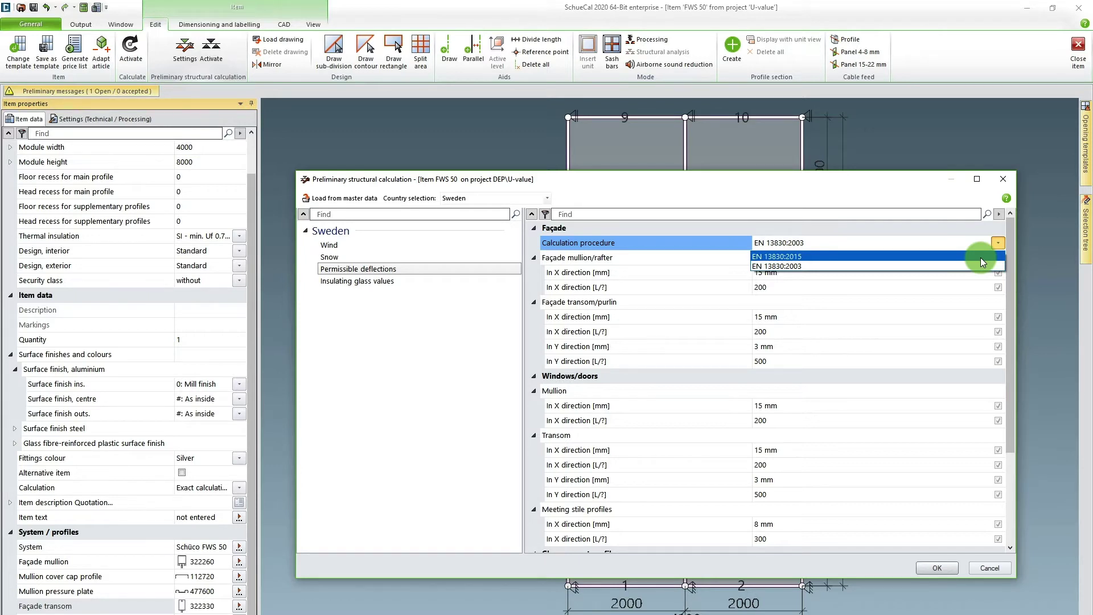
pyautogui.click(934, 265)
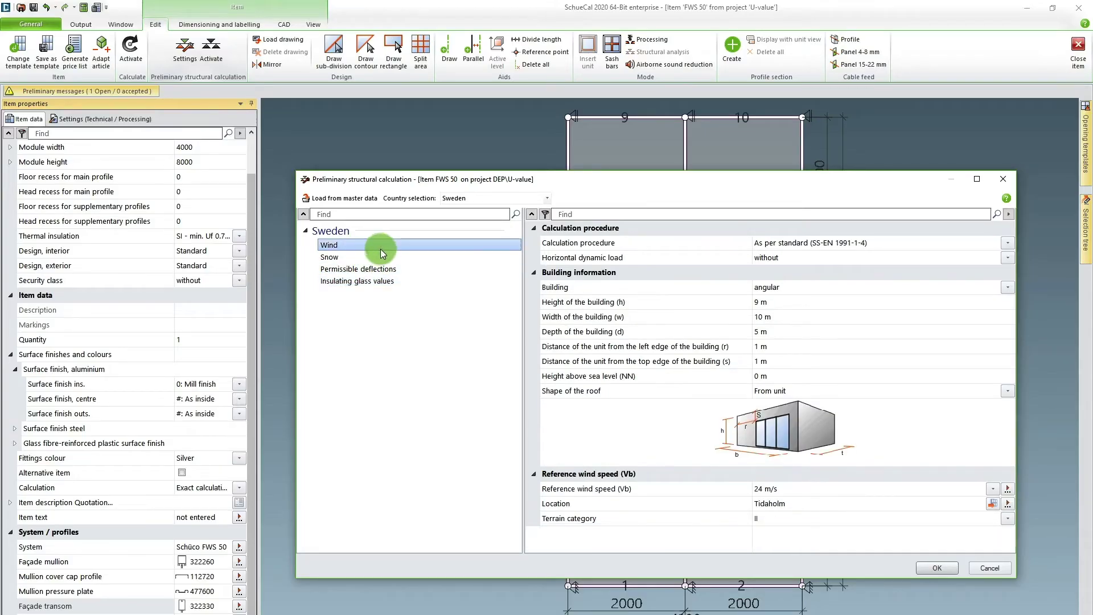
pyautogui.click(934, 568)
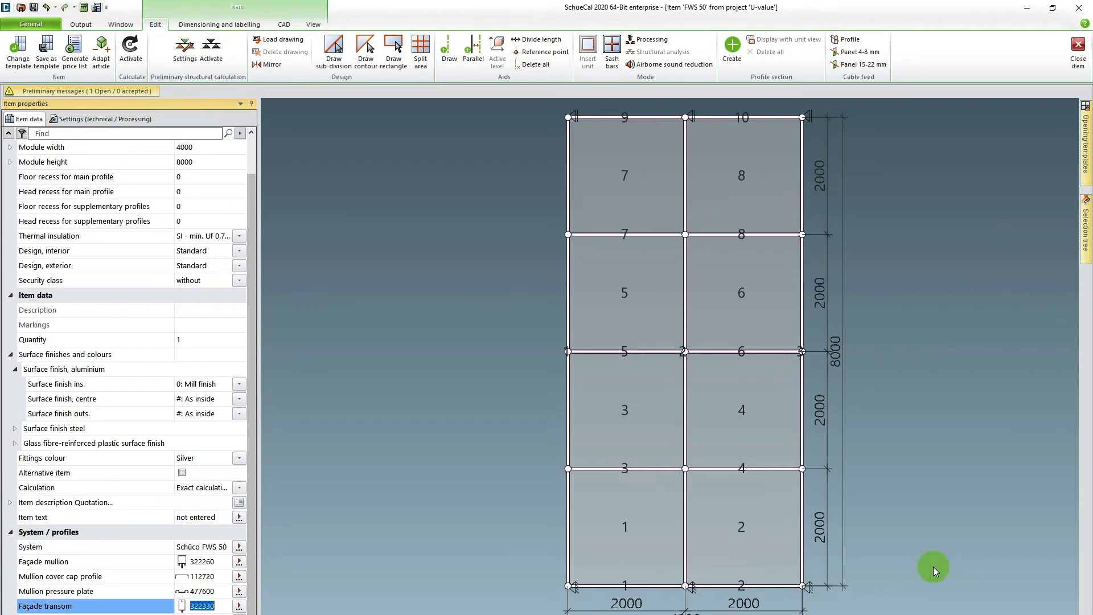
# Activate the preliminary structural calculation and zoom in on the flagged transoms.
pyautogui.scroll(-1, 339, 267)
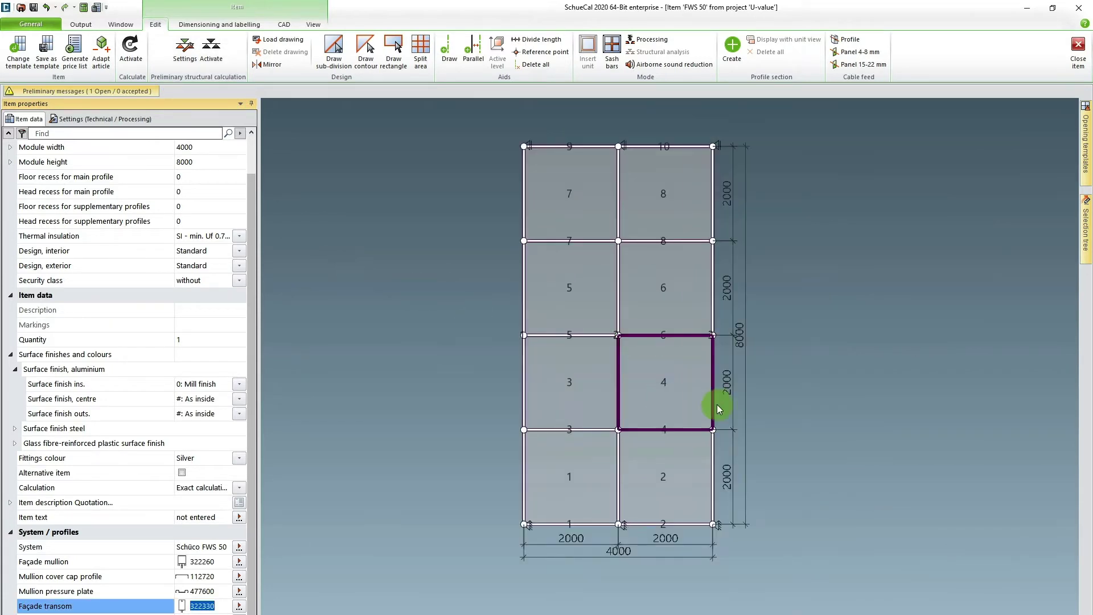
pyautogui.scroll(1, 786, 227)
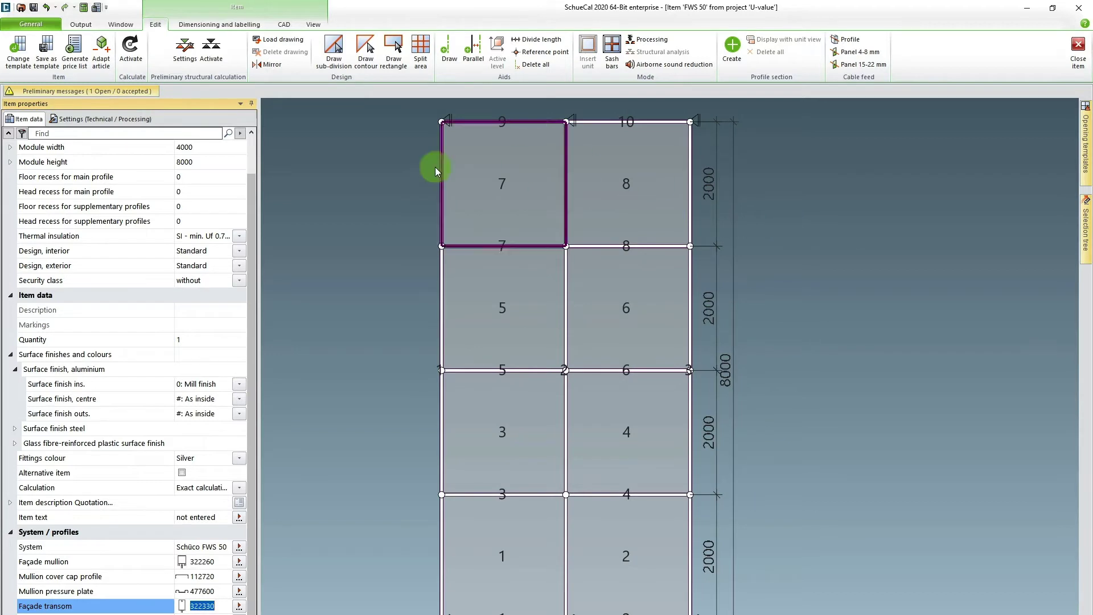
pyautogui.click(211, 53)
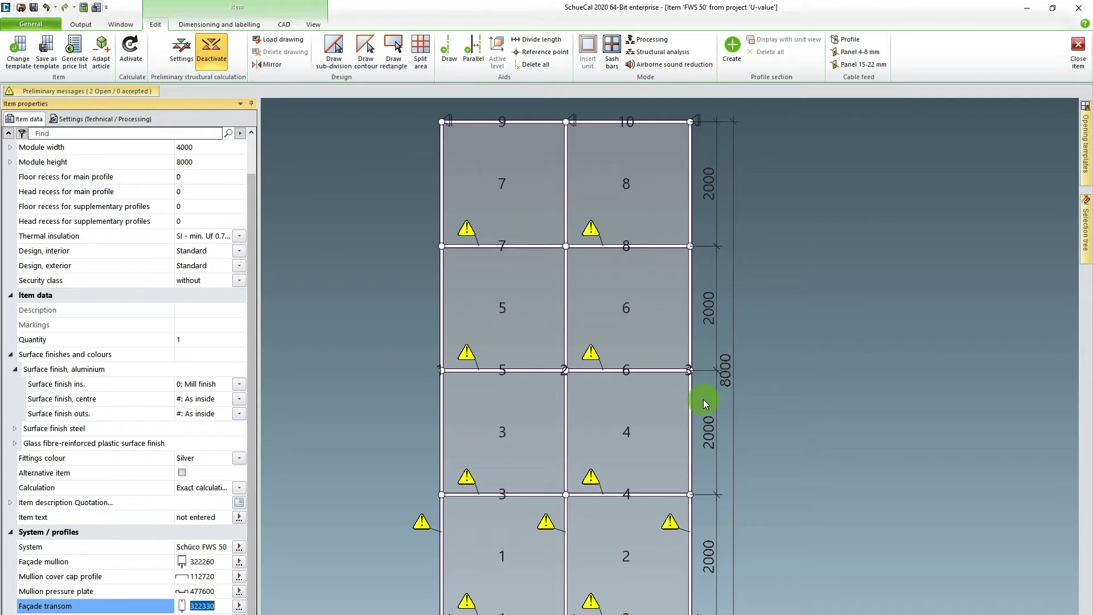
pyautogui.scroll(2, 703, 398)
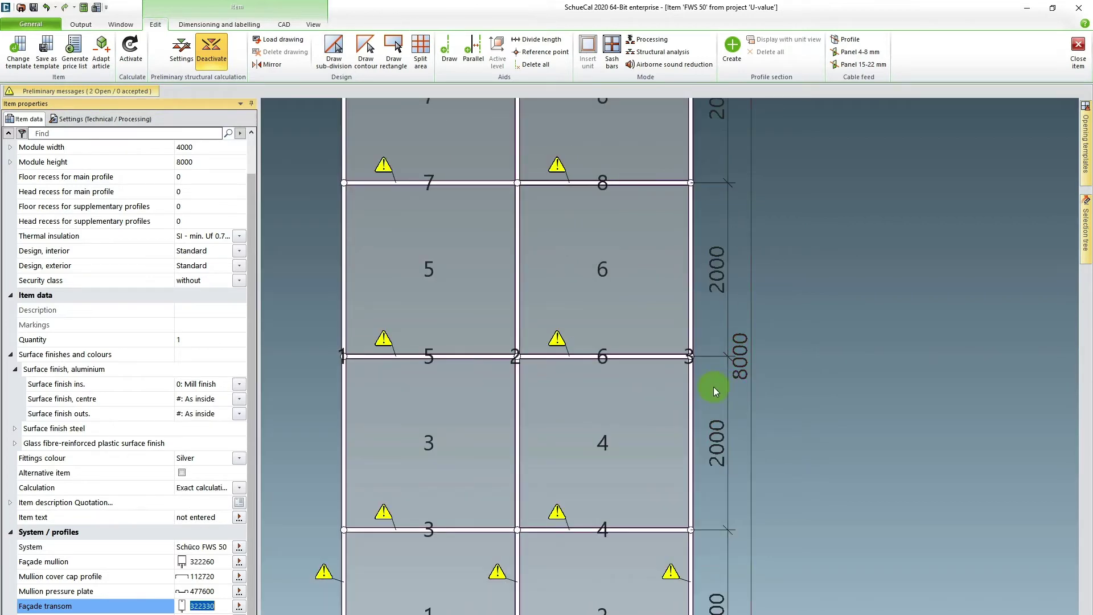
pyautogui.scroll(1, 714, 390)
pyautogui.scroll(-1, 714, 390)
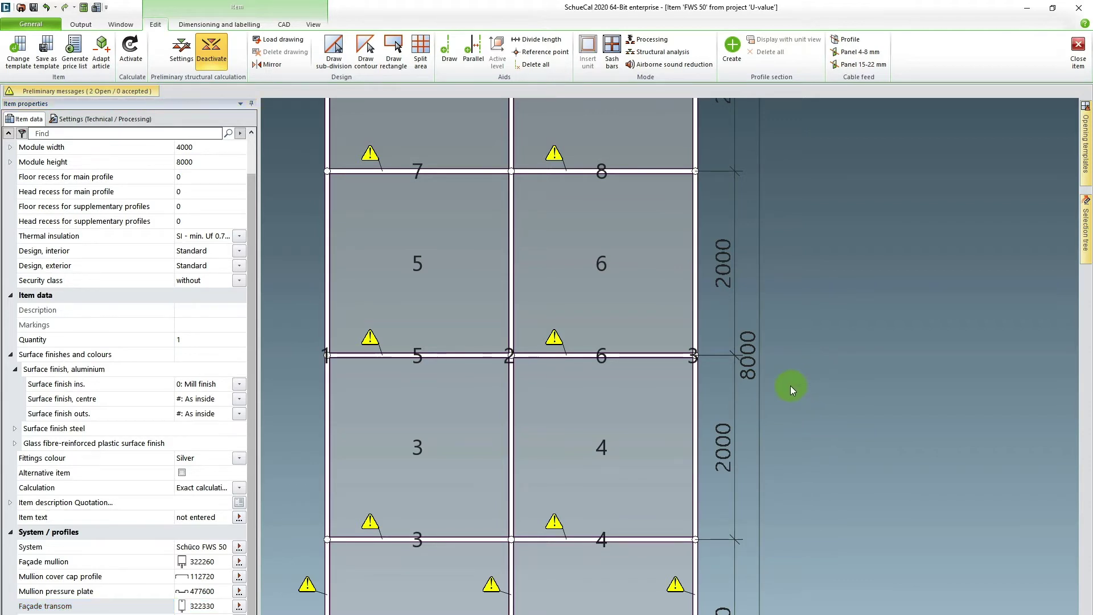
pyautogui.scroll(3, 792, 386)
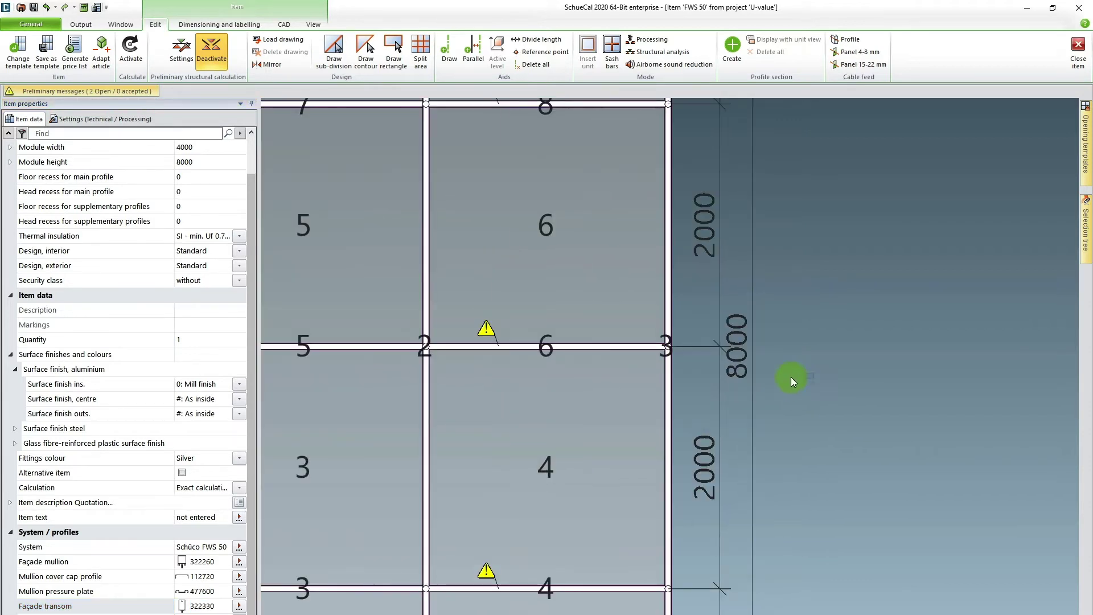
# Tilt the façade into a 3-D perspective view.
pyautogui.rightClick(798, 378)
pyautogui.click(772, 360)
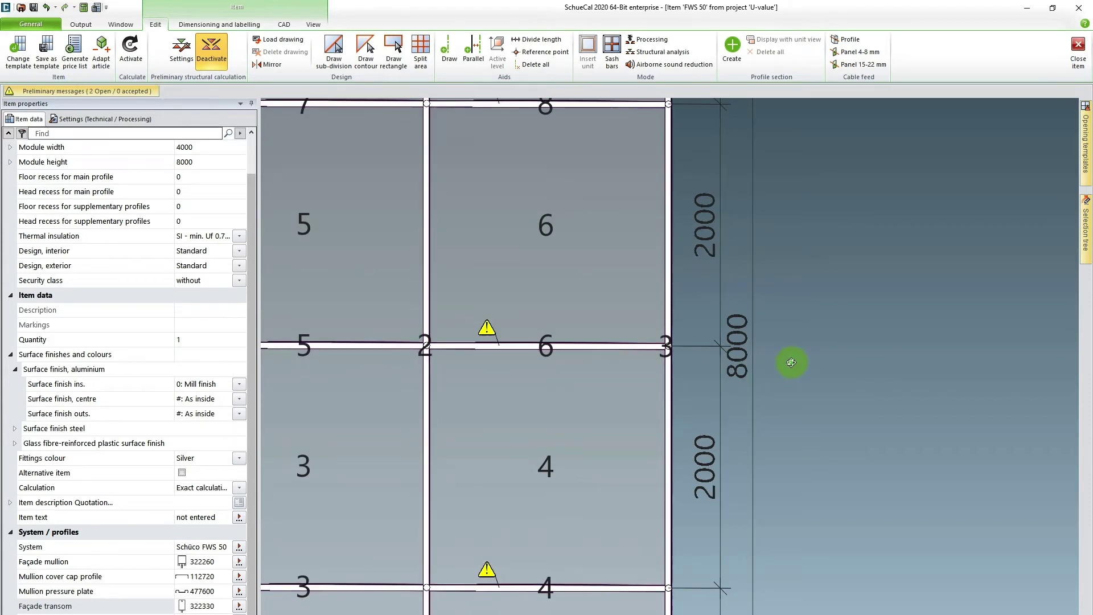
pyautogui.moveTo(791, 362); pyautogui.dragTo(787, 364)
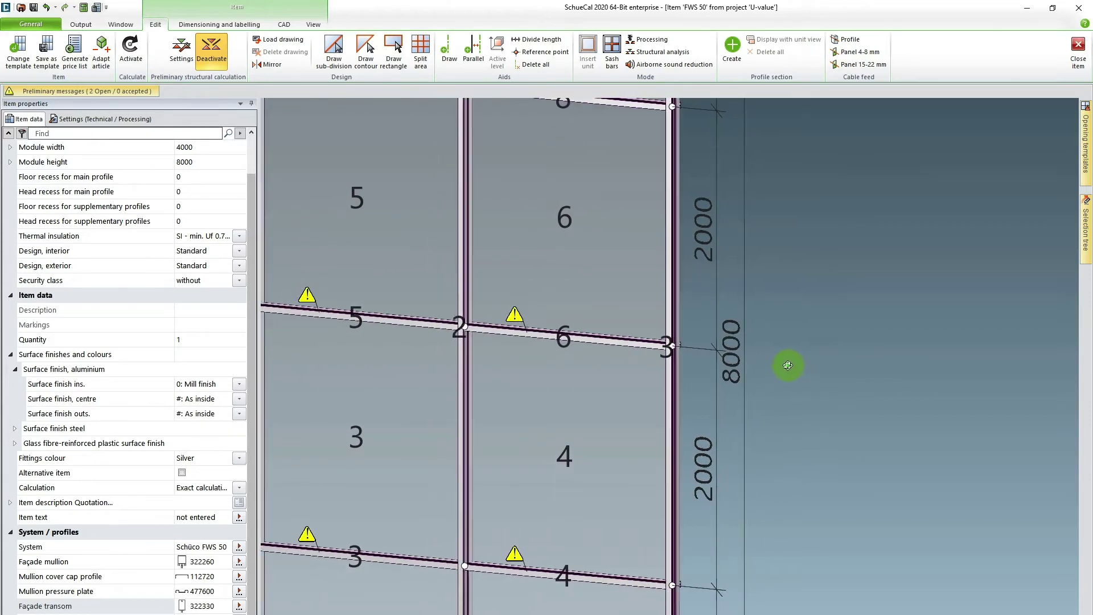
pyautogui.scroll(-4, 787, 365)
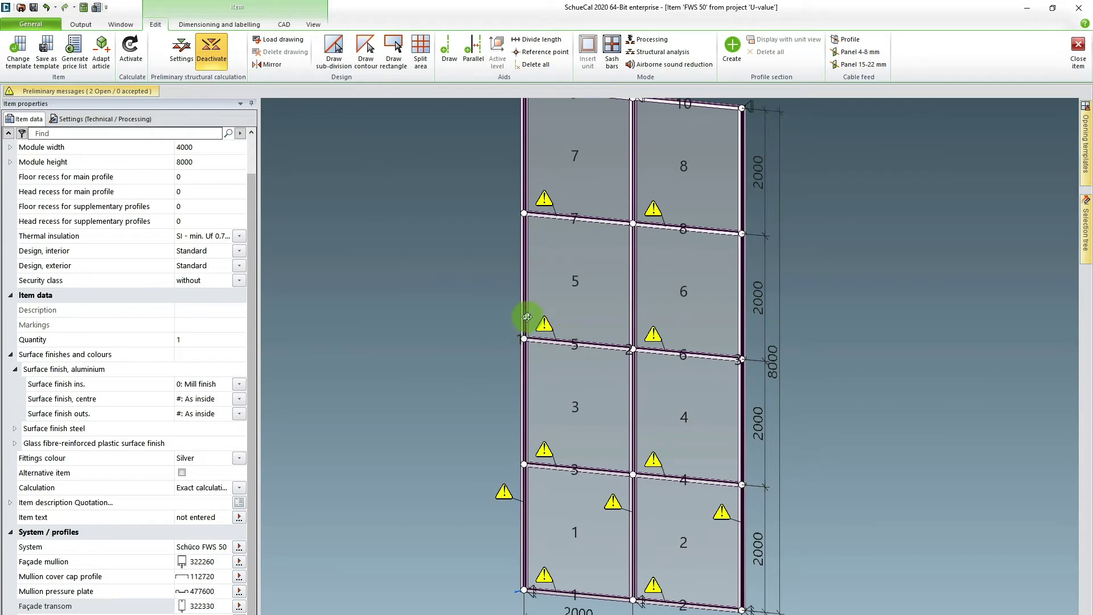
pyautogui.scroll(4, 527, 317)
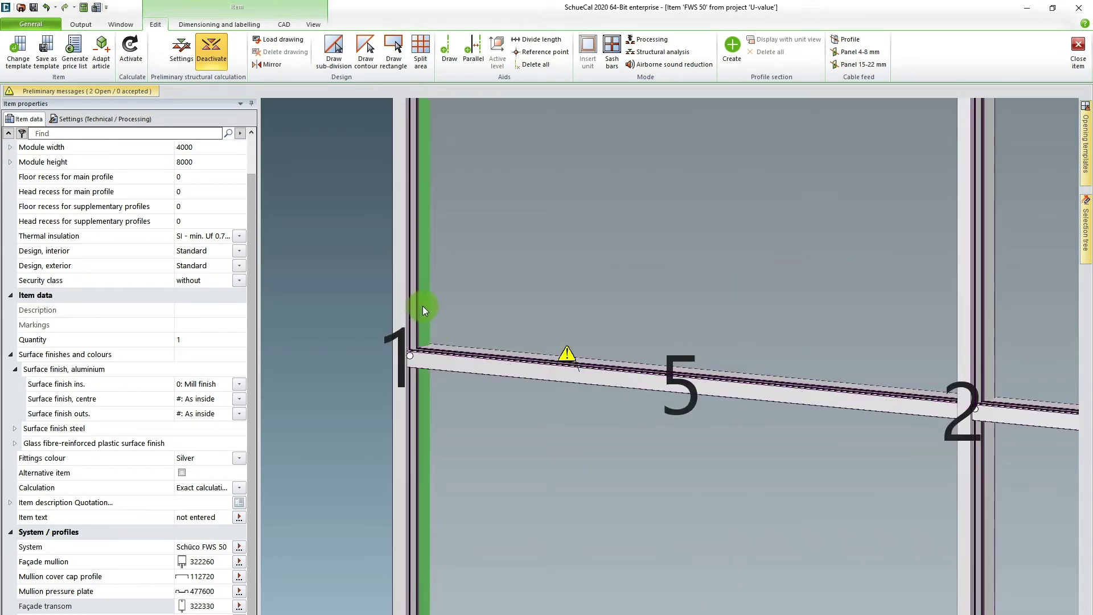
# Select mullions 1, 2 and 3 and bring up the actions for right-hand mullion 322260.
pyautogui.click(423, 310)
pyautogui.scroll(-2, 488, 324)
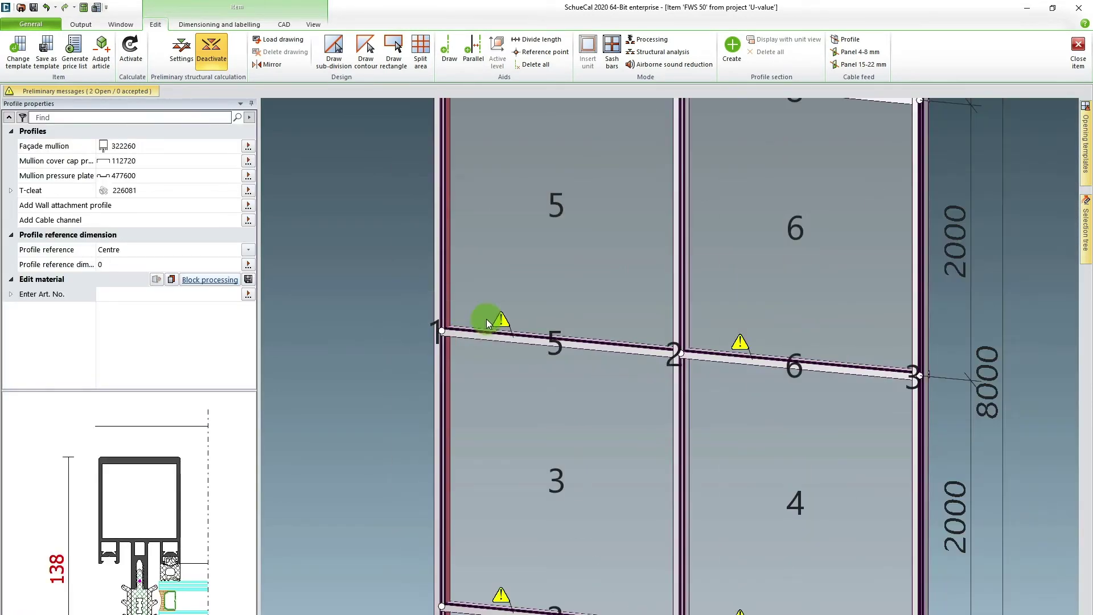
pyautogui.scroll(4, 641, 303)
pyautogui.click(657, 310)
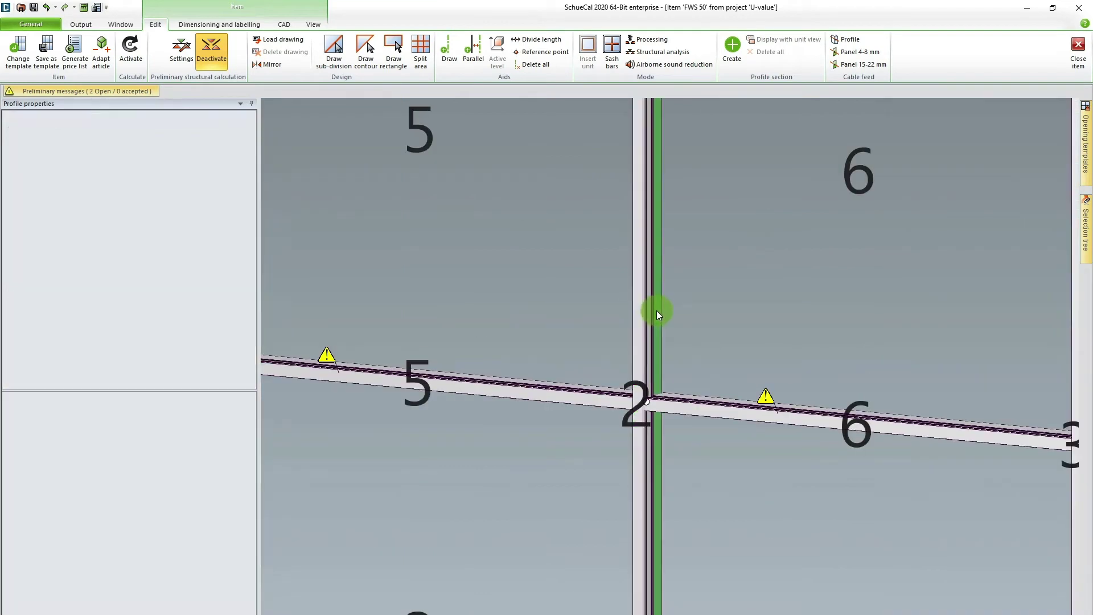
pyautogui.scroll(-3, 649, 305)
pyautogui.scroll(5, 799, 312)
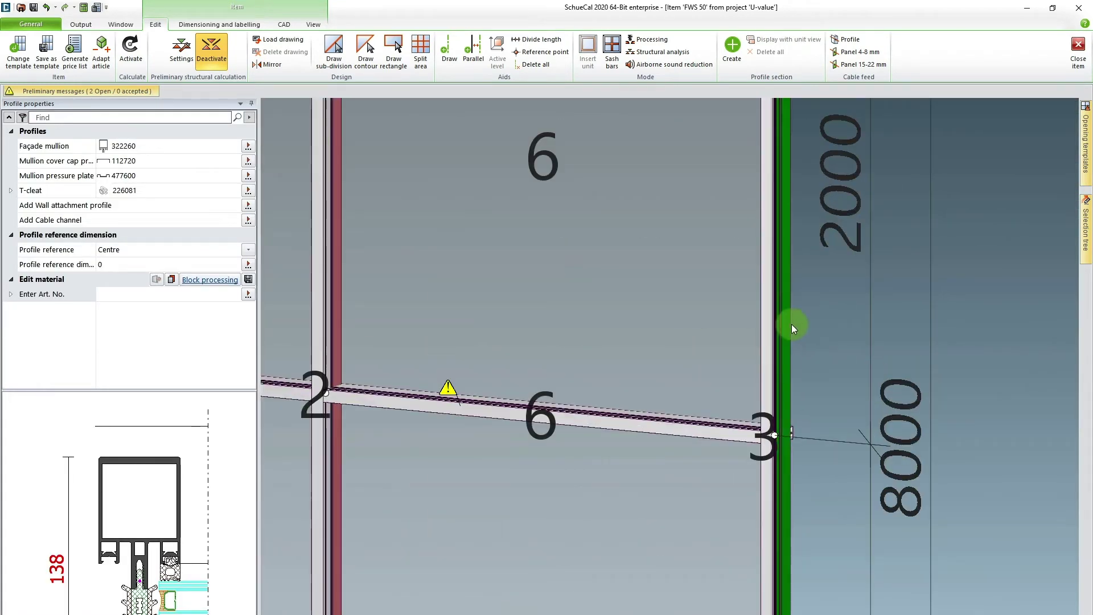
pyautogui.click(790, 324)
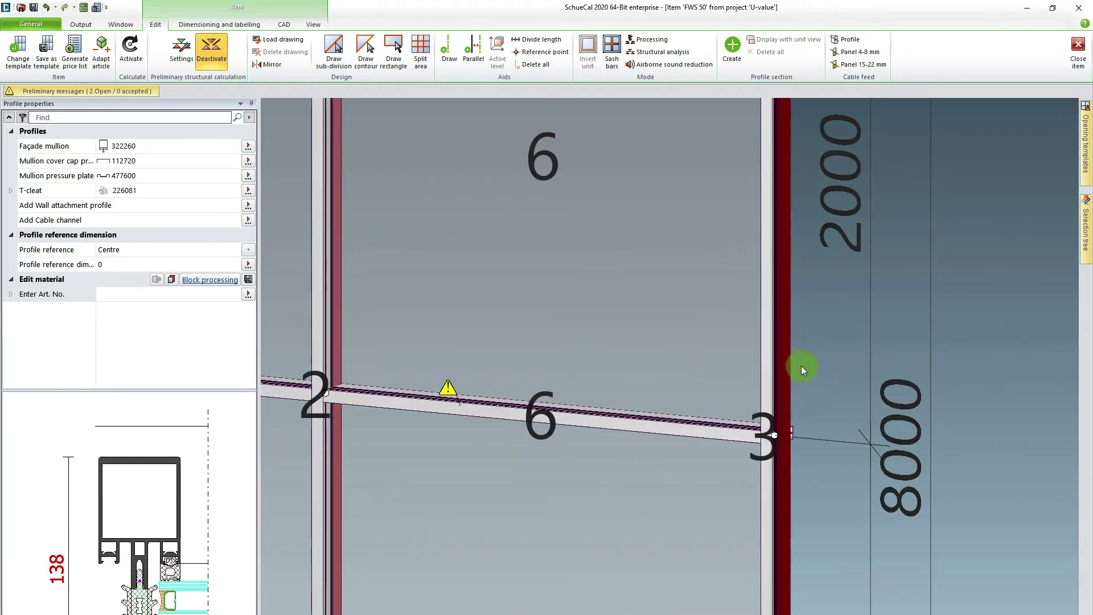
pyautogui.rightClick(788, 353)
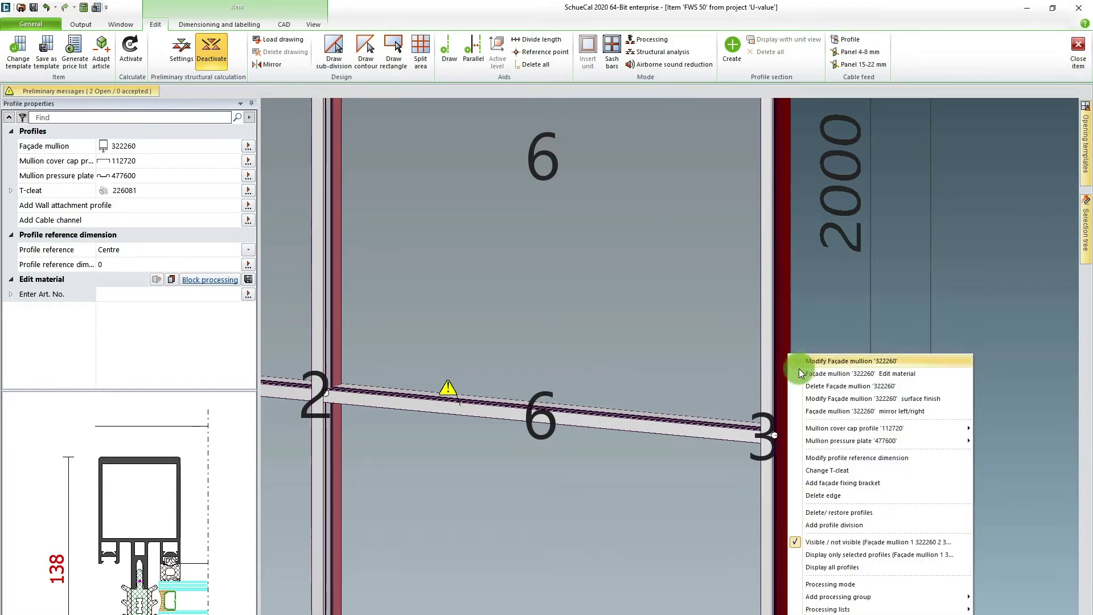
# Add a façade fixing bracket to mullion 322260 at 4000 mm from the profile edge.
pyautogui.click(840, 484)
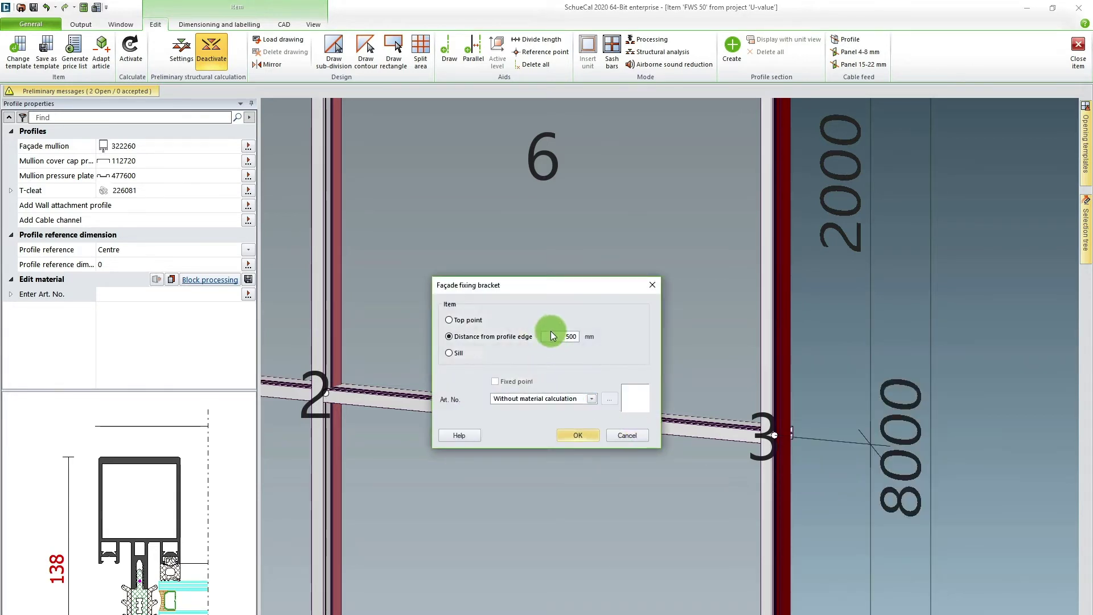
pyautogui.doubleClick(566, 336)
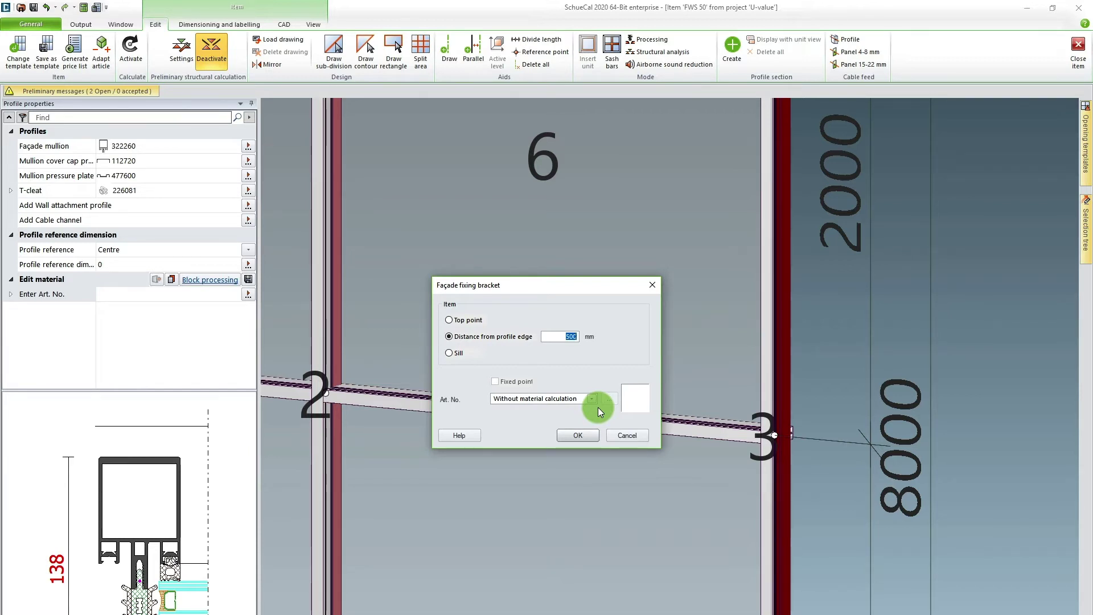
pyautogui.write('4000')
pyautogui.click(585, 435)
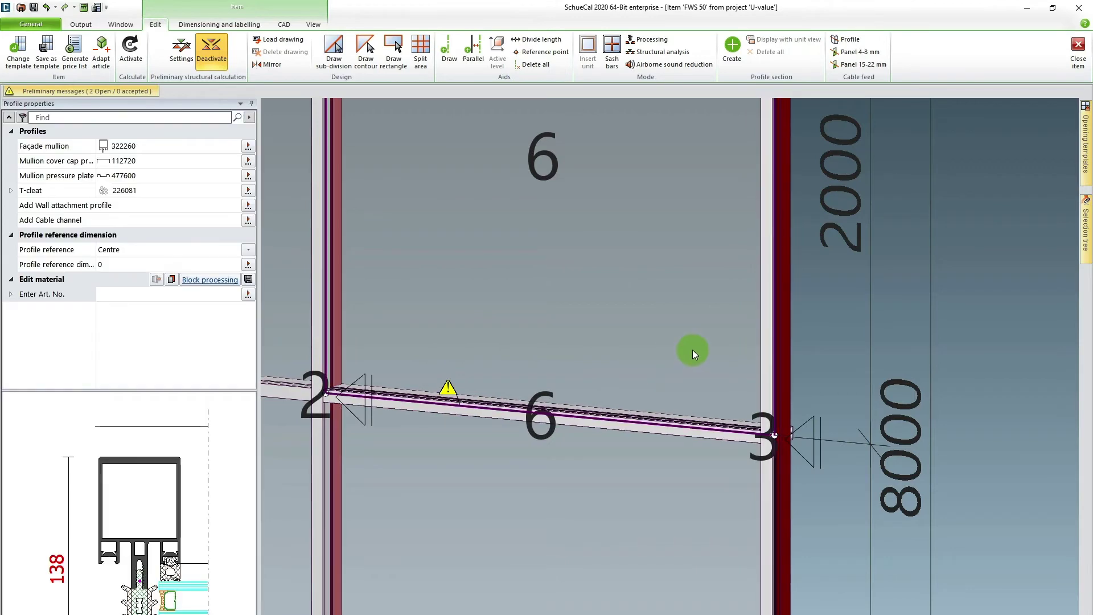
# Inspect the transoms between nodes 2–3 and nodes 1–2.
pyautogui.scroll(-3, 725, 312)
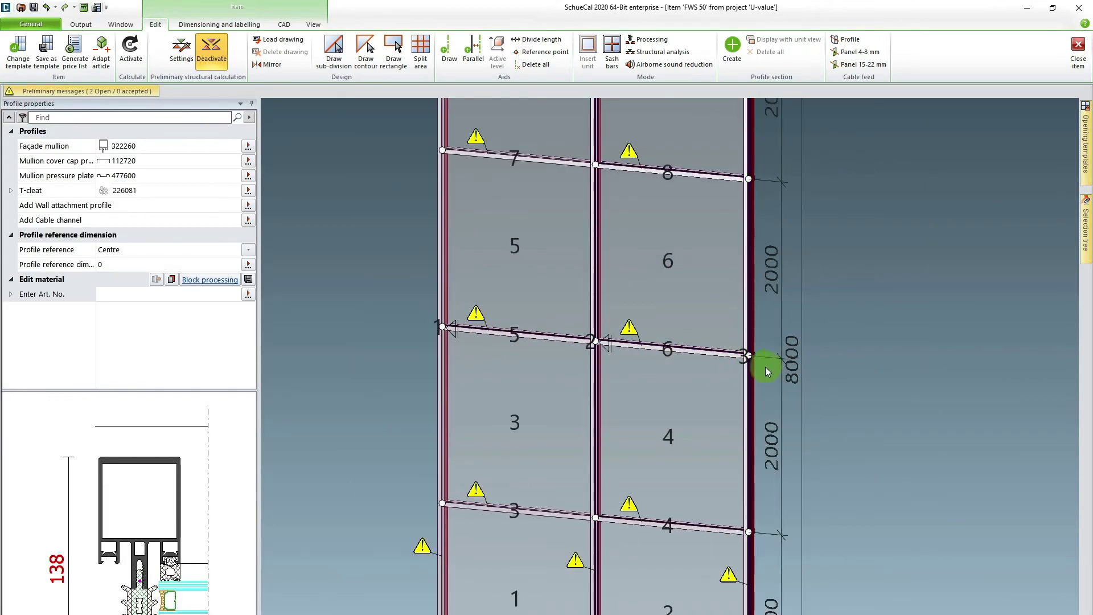
pyautogui.scroll(3, 763, 366)
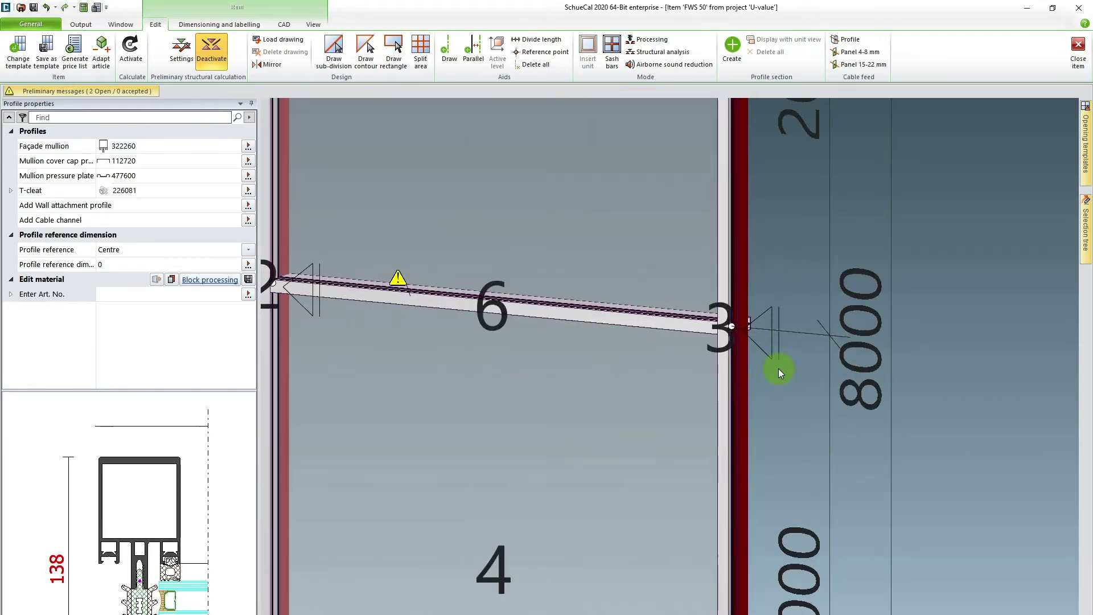
pyautogui.scroll(2, 777, 366)
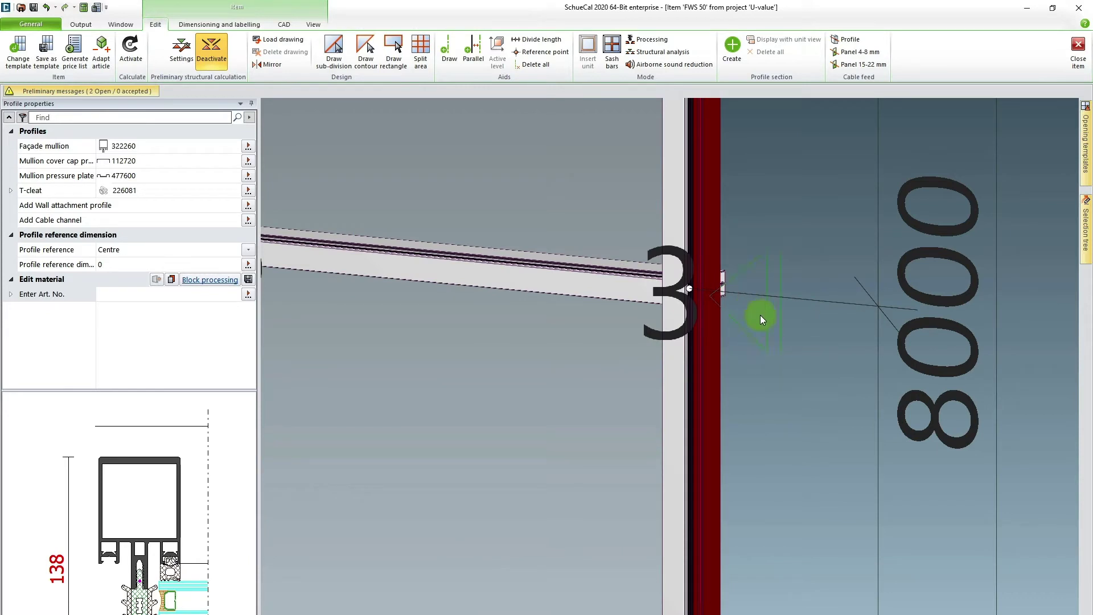
pyautogui.scroll(-1, 787, 331)
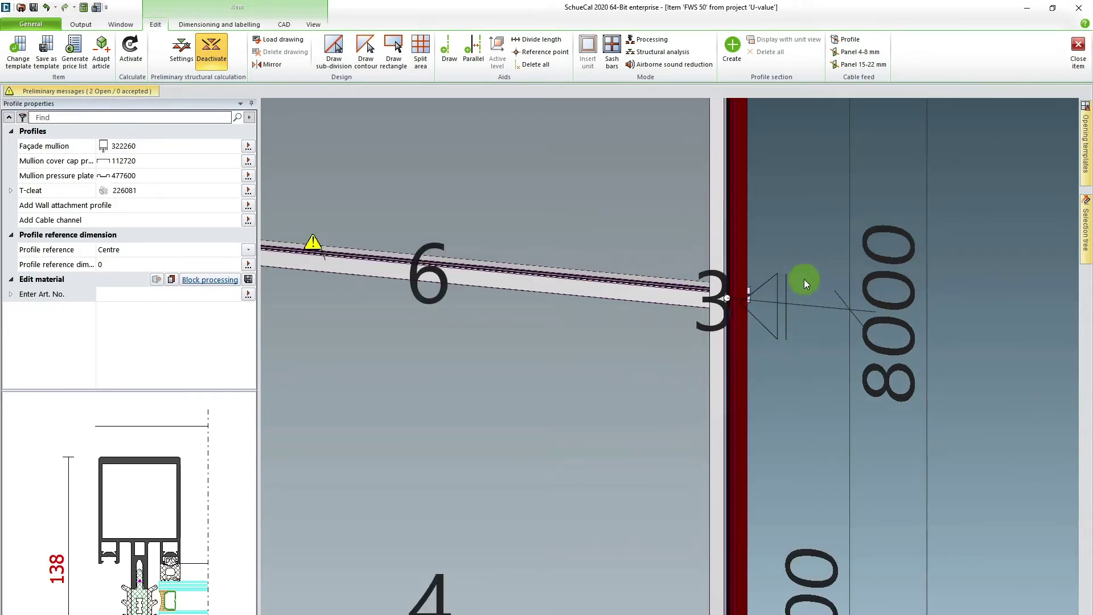
pyautogui.scroll(-1, 820, 296)
pyautogui.scroll(-1, 484, 305)
pyautogui.click(452, 281)
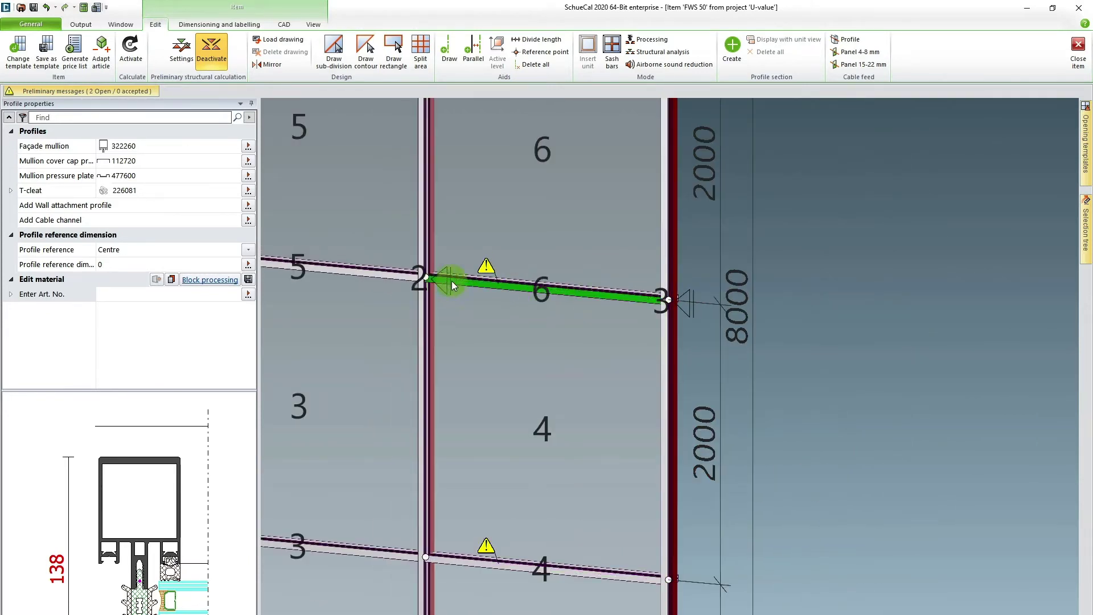
pyautogui.scroll(-2, 377, 288)
pyautogui.scroll(3, 350, 278)
pyautogui.click(348, 275)
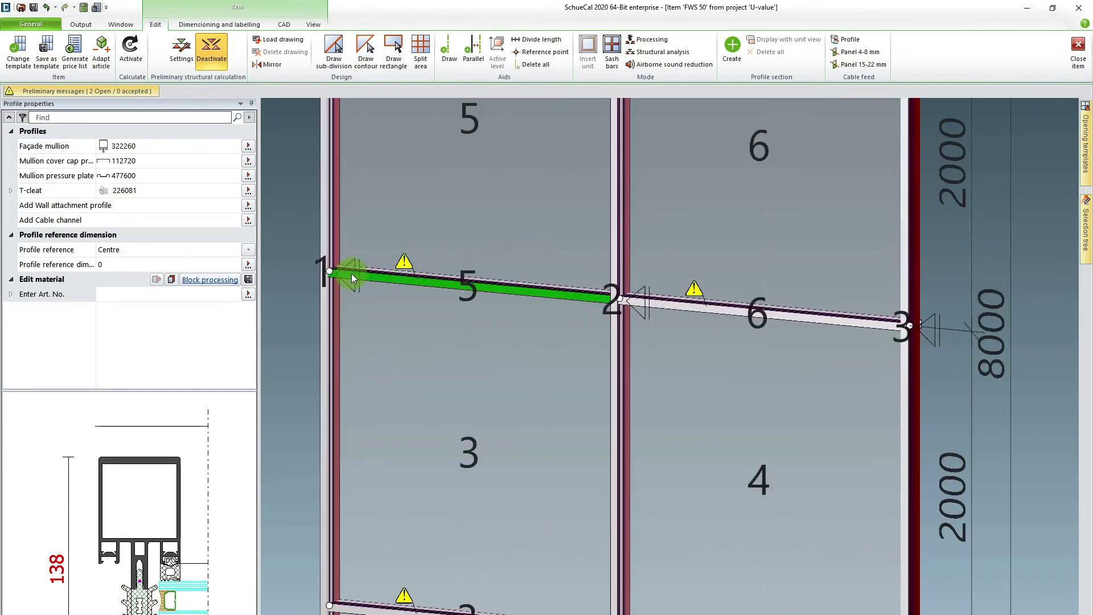
# Zoom out and return the whole 2×4 façade to a flat front view.
pyautogui.scroll(-2, 427, 279)
pyautogui.scroll(-1, 529, 293)
pyautogui.scroll(-2, 587, 314)
pyautogui.scroll(-1, 660, 330)
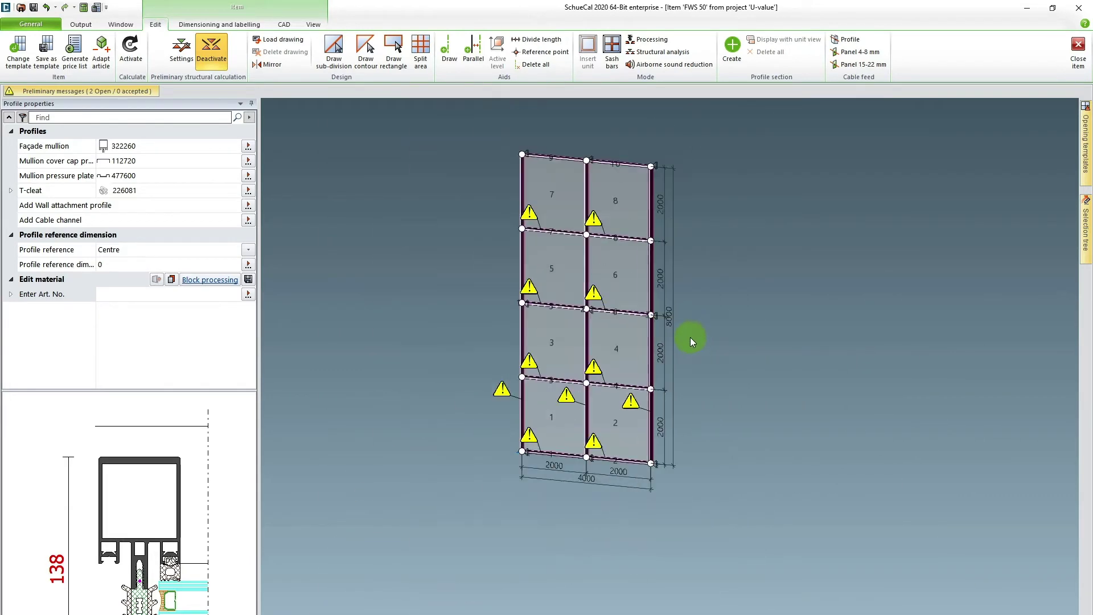
pyautogui.rightClick(722, 328)
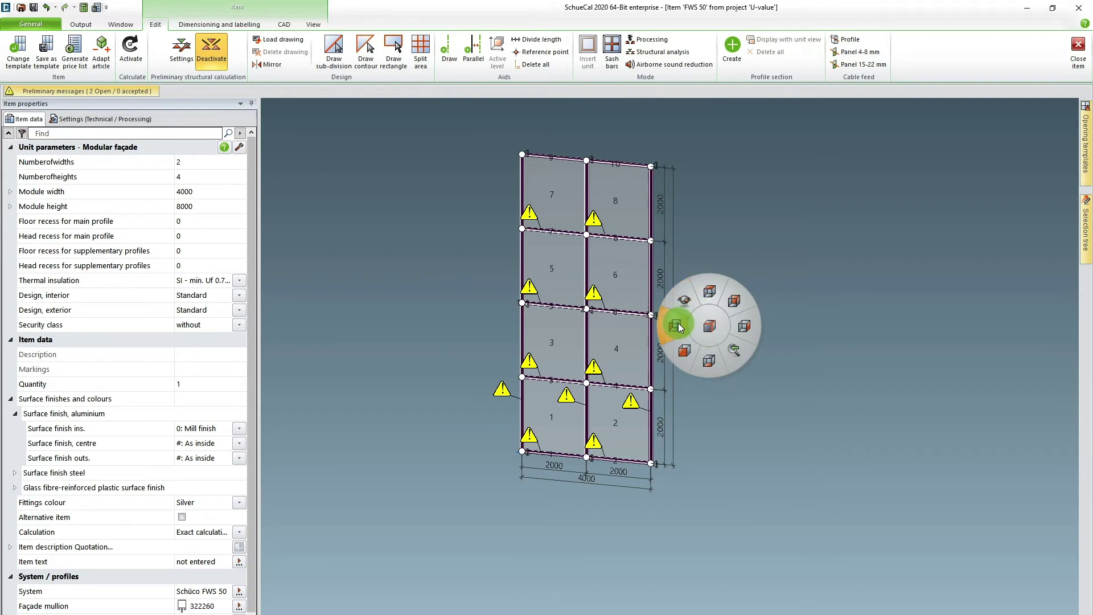
pyautogui.click(684, 351)
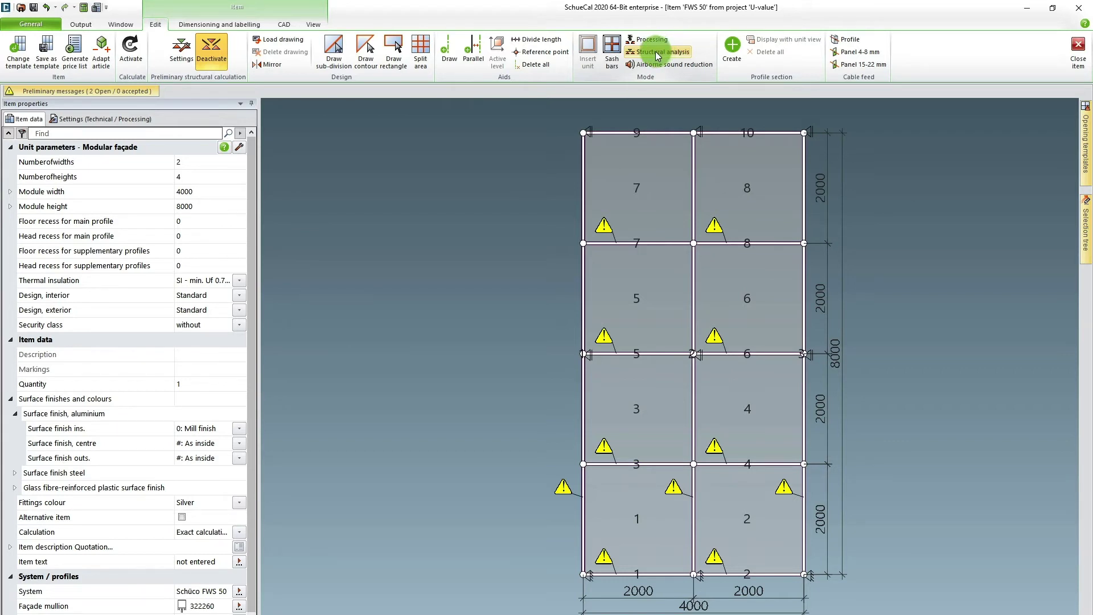
# Run the structural analysis, tilt the view to inspect mullion deflection, then return to editing.
pyautogui.click(658, 54)
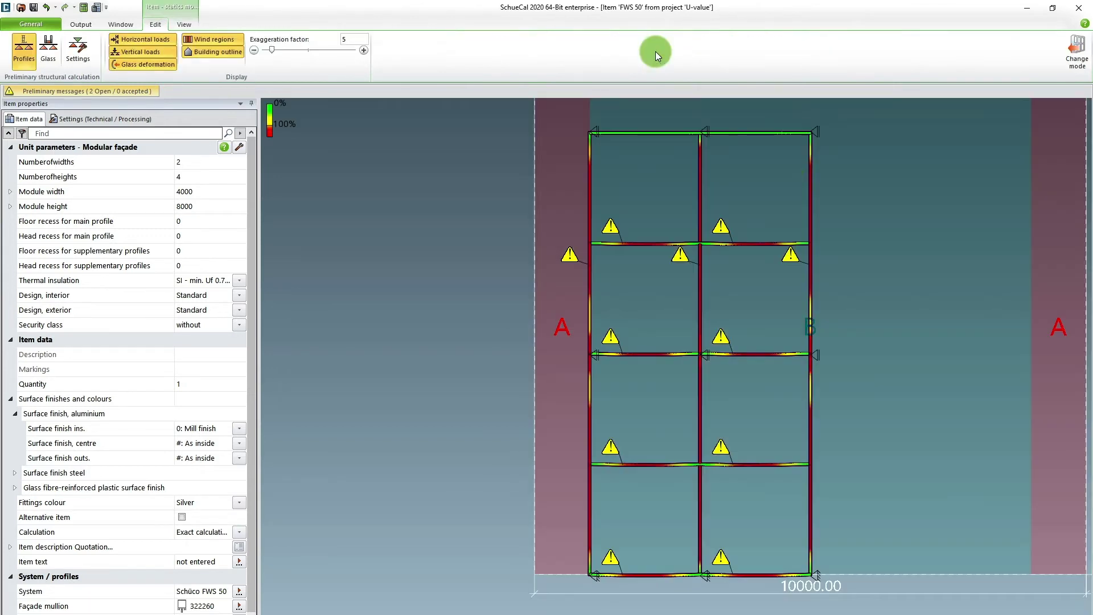
pyautogui.rightClick(858, 272)
pyautogui.click(876, 306)
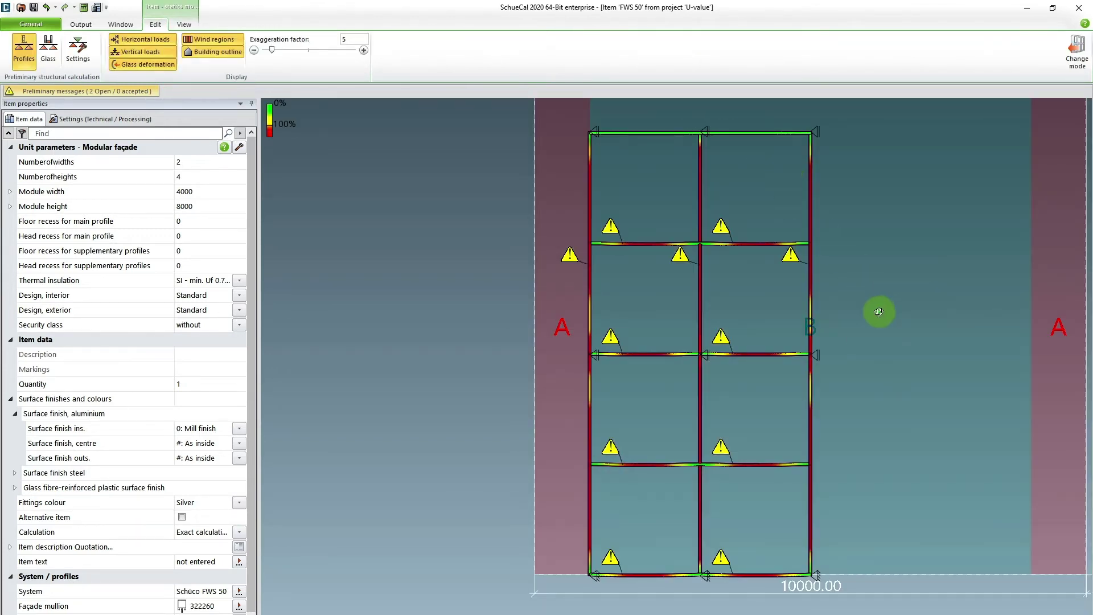
pyautogui.moveTo(871, 310); pyautogui.dragTo(859, 309)
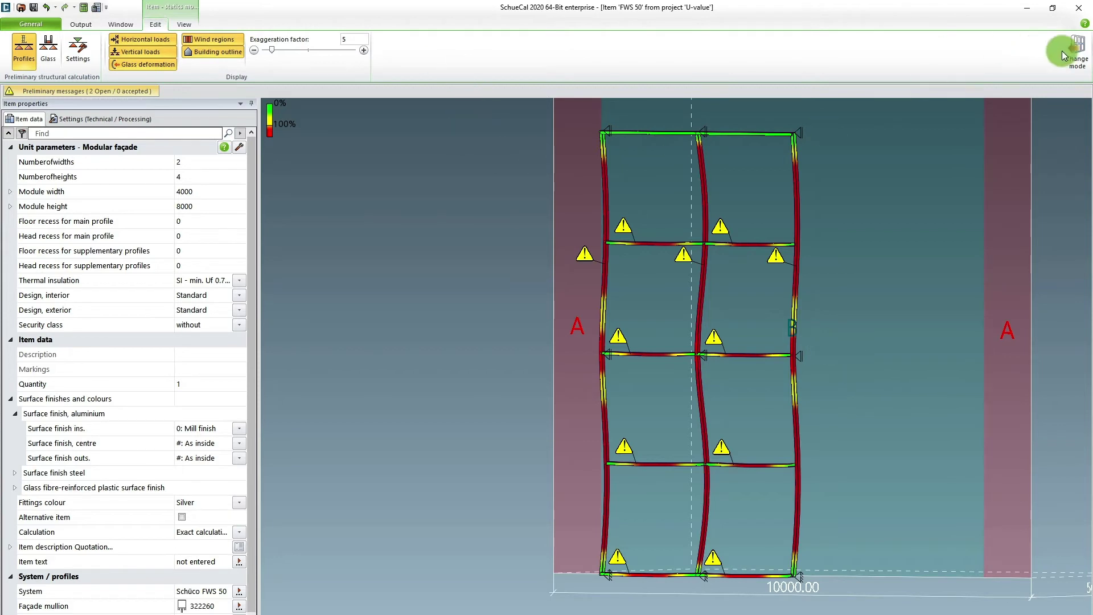
pyautogui.click(1076, 52)
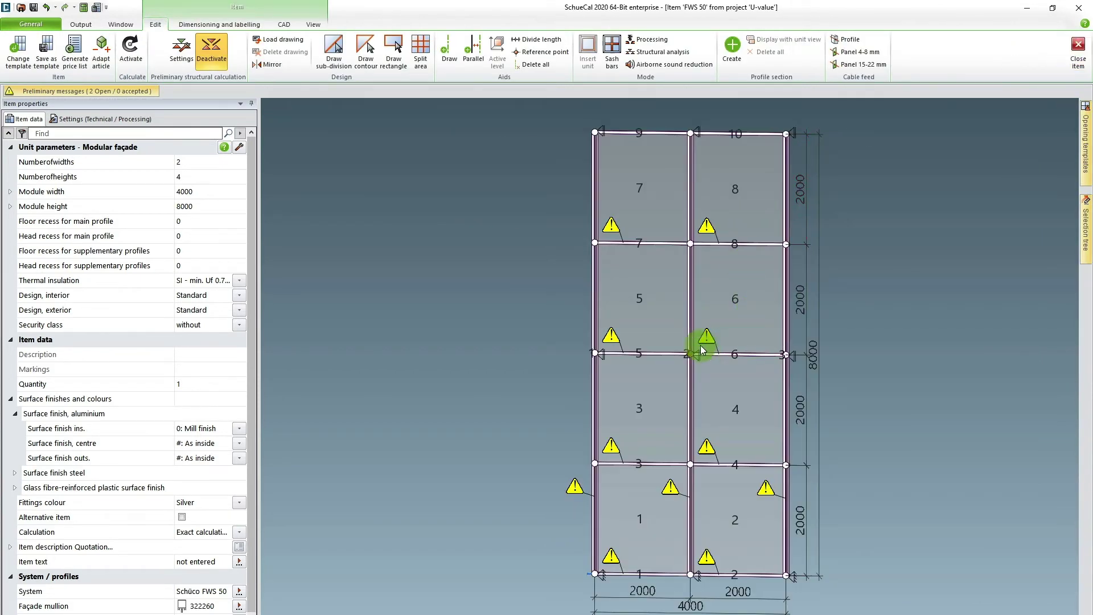
# Select the centre mullion to show its profile choices, currently 322260 at 450.7 %.
pyautogui.scroll(2, 699, 336)
pyautogui.moveTo(696, 299)
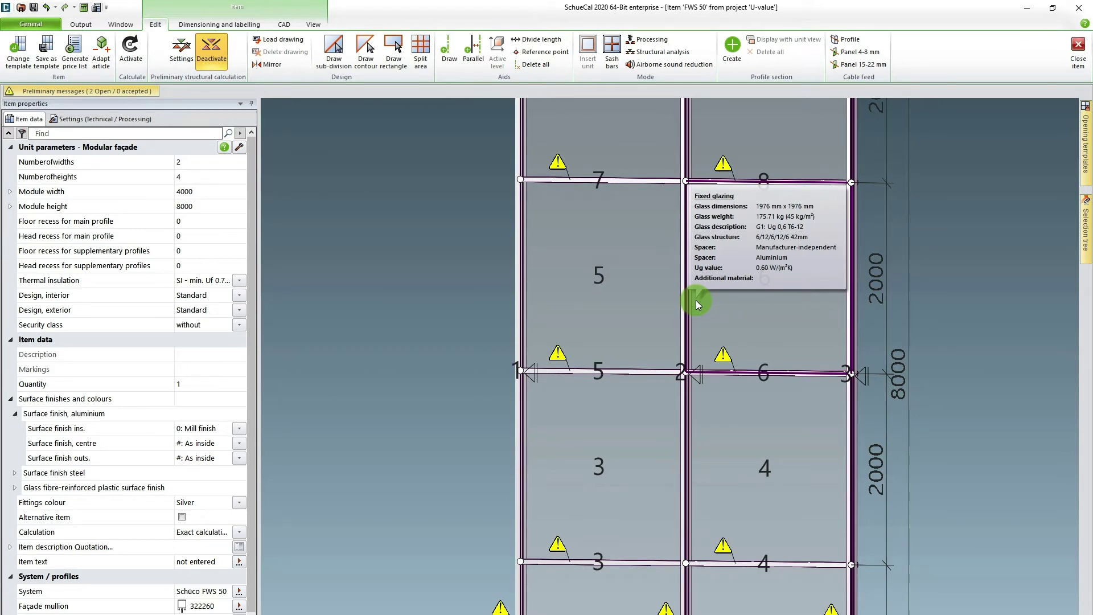
pyautogui.click(687, 309)
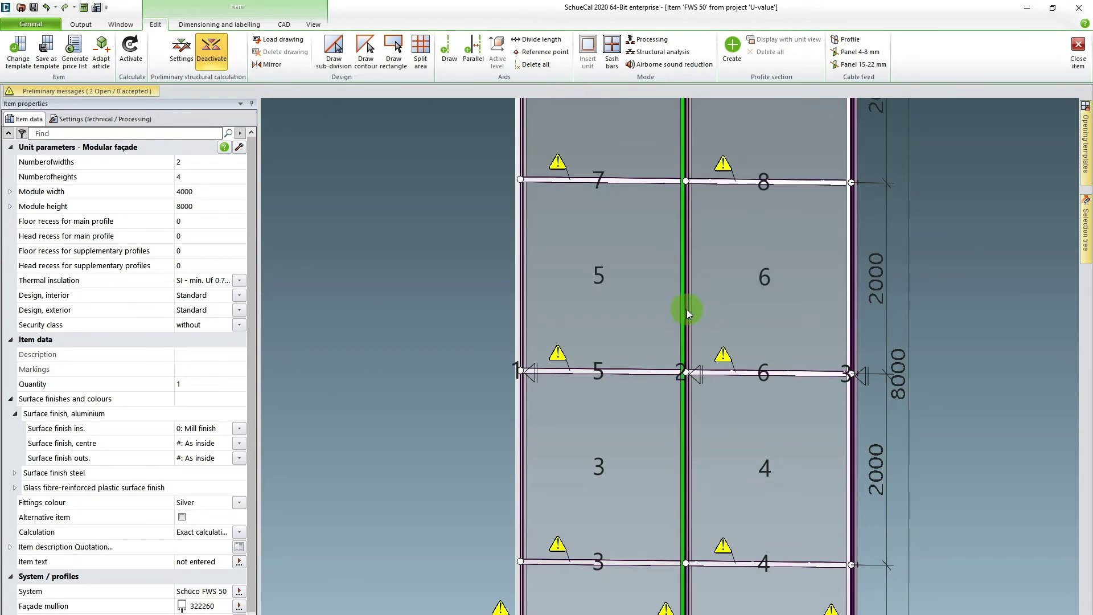
pyautogui.scroll(2, 688, 309)
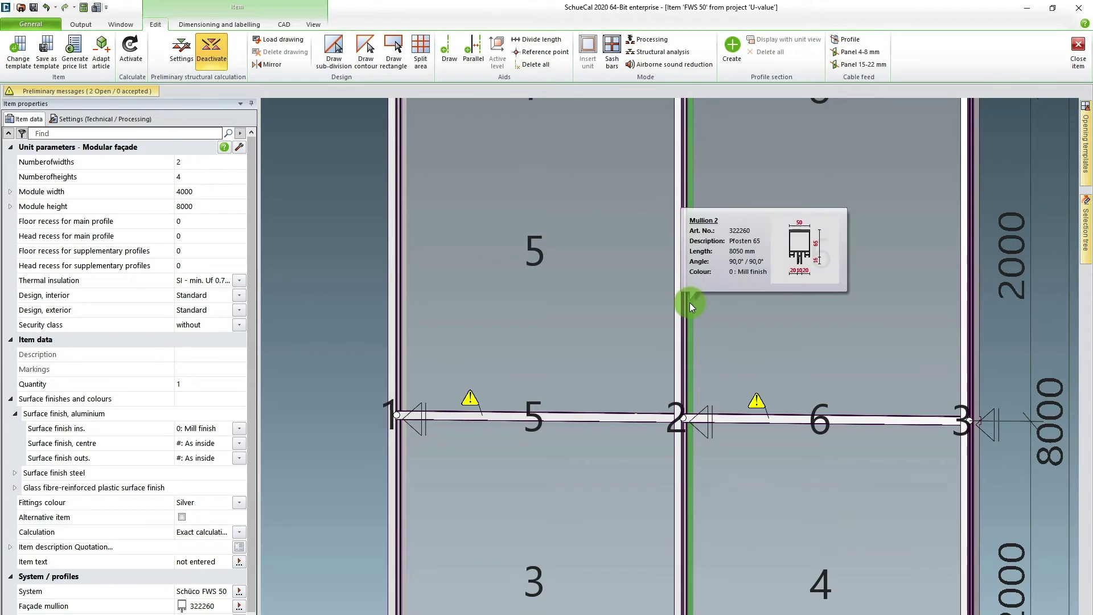
pyautogui.moveTo(692, 305)
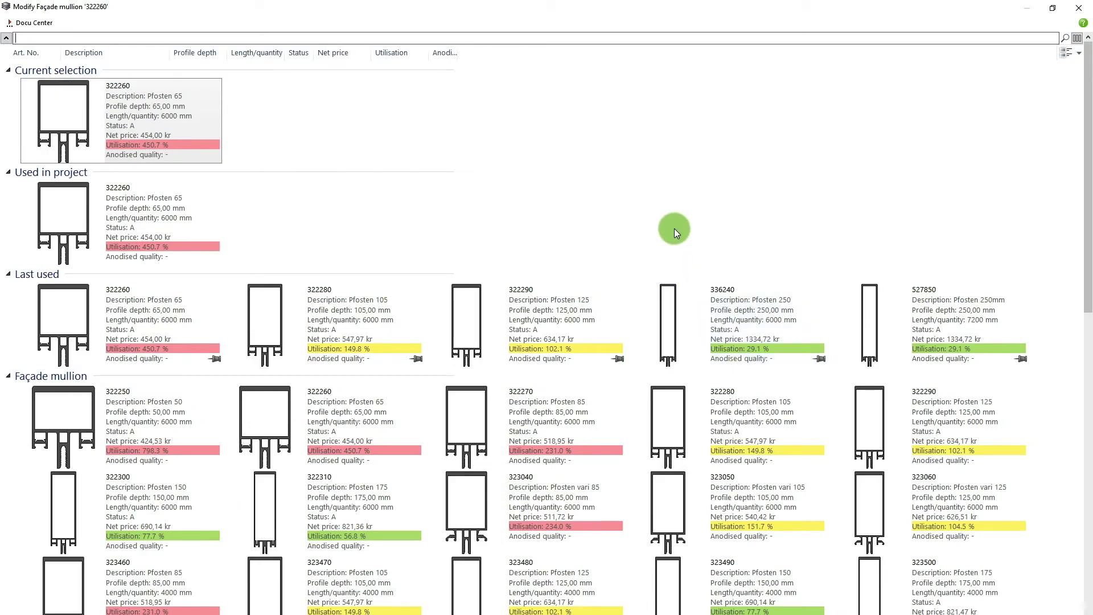
# Replace the centre mullion with Pfosten 105 profile 322280 and apply the 201216 Stx105 reinforcement.
pyautogui.scroll(-3, 649, 219)
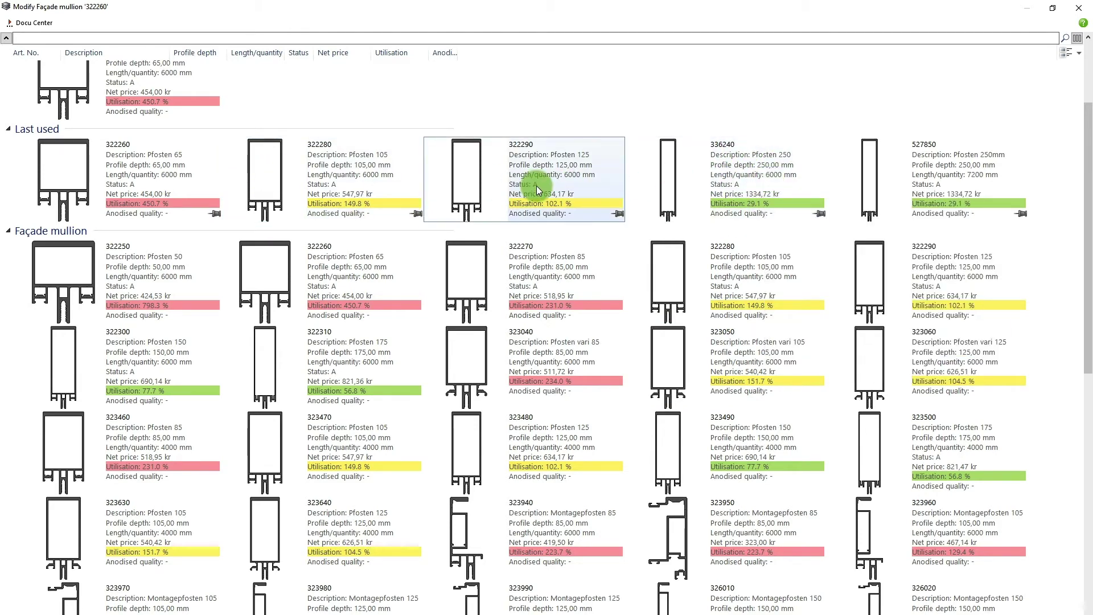
pyautogui.moveTo(536, 186)
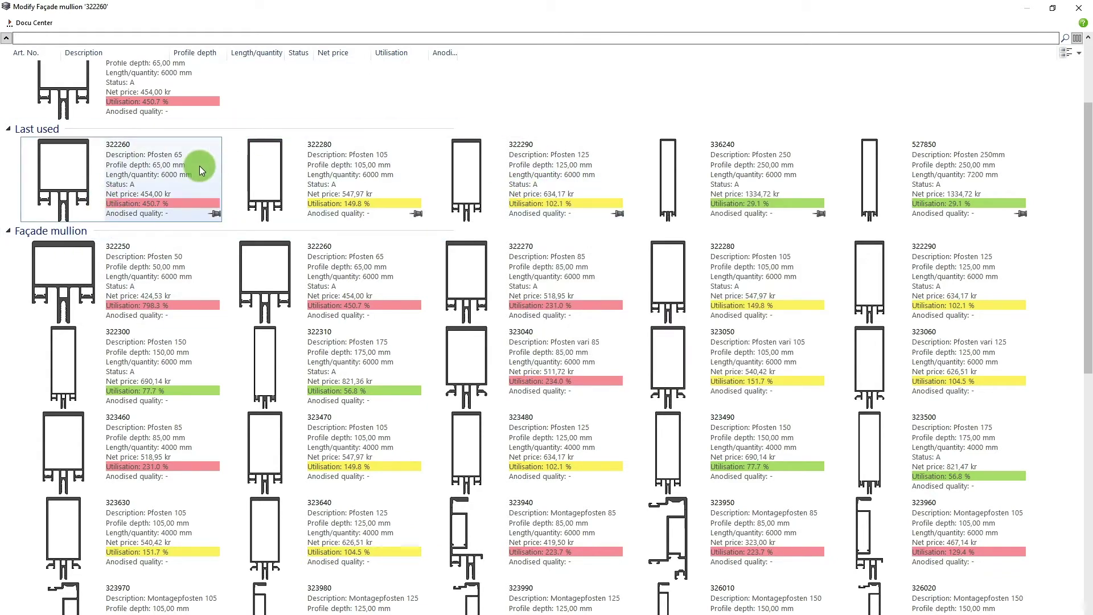
pyautogui.moveTo(199, 165)
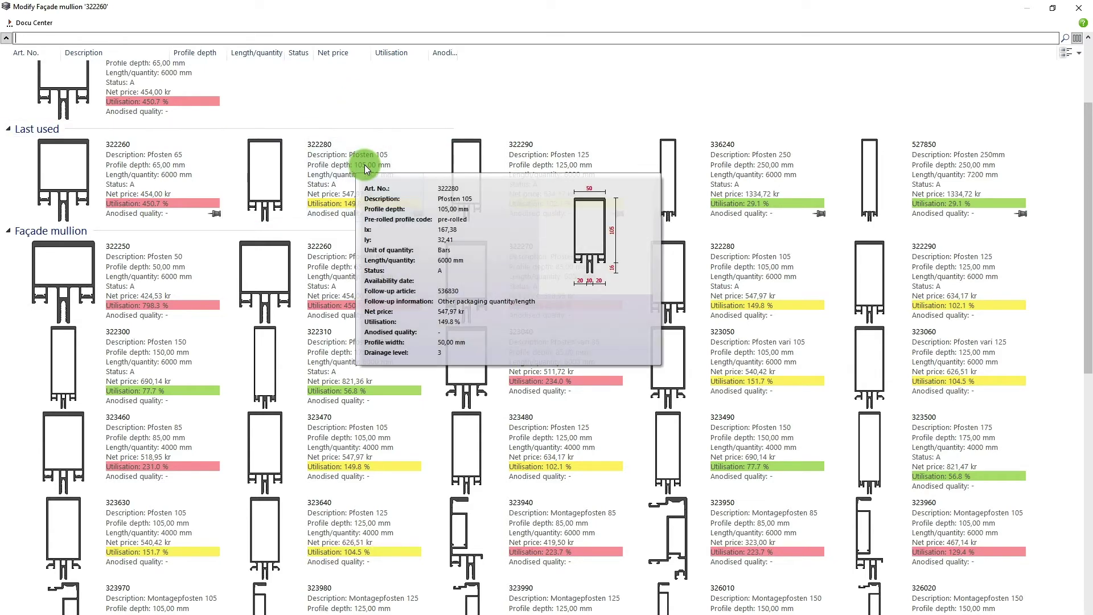
pyautogui.moveTo(363, 163)
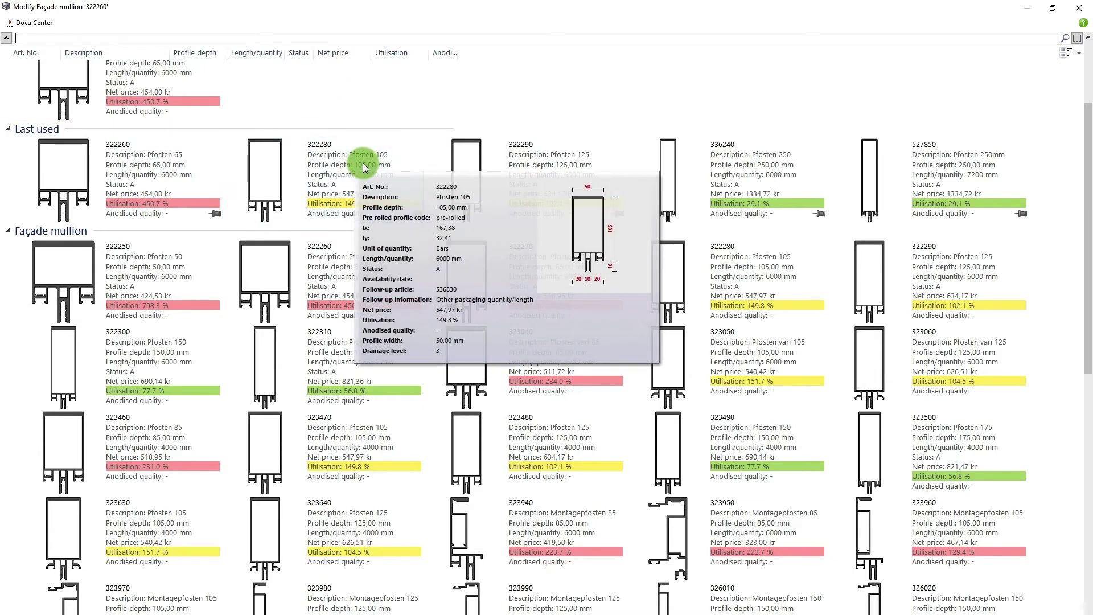
pyautogui.doubleClick(364, 156)
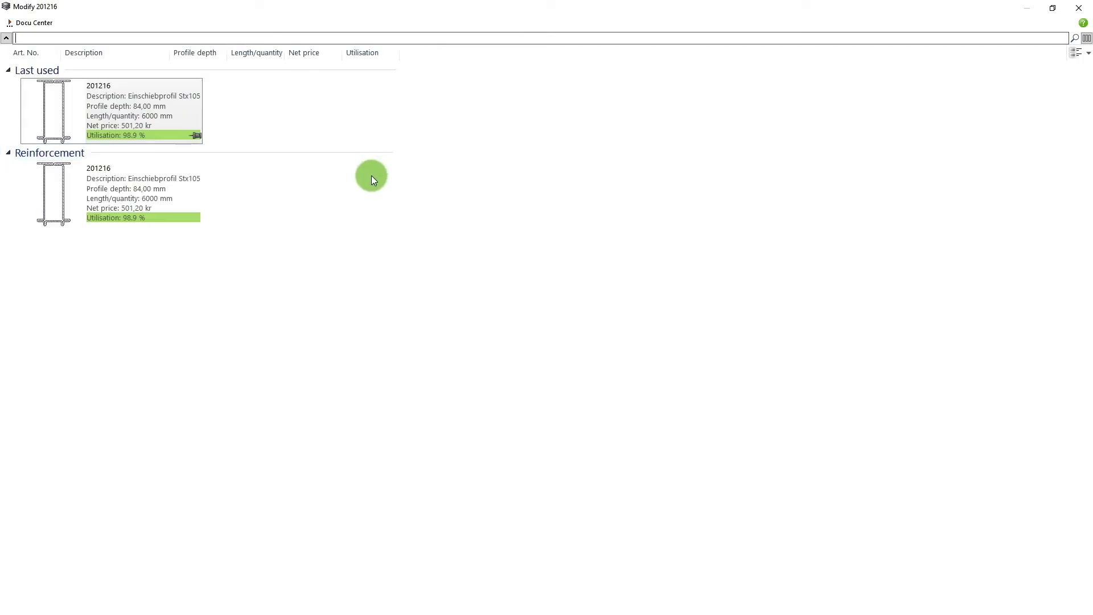
pyautogui.click(95, 128)
pyautogui.moveTo(74, 105)
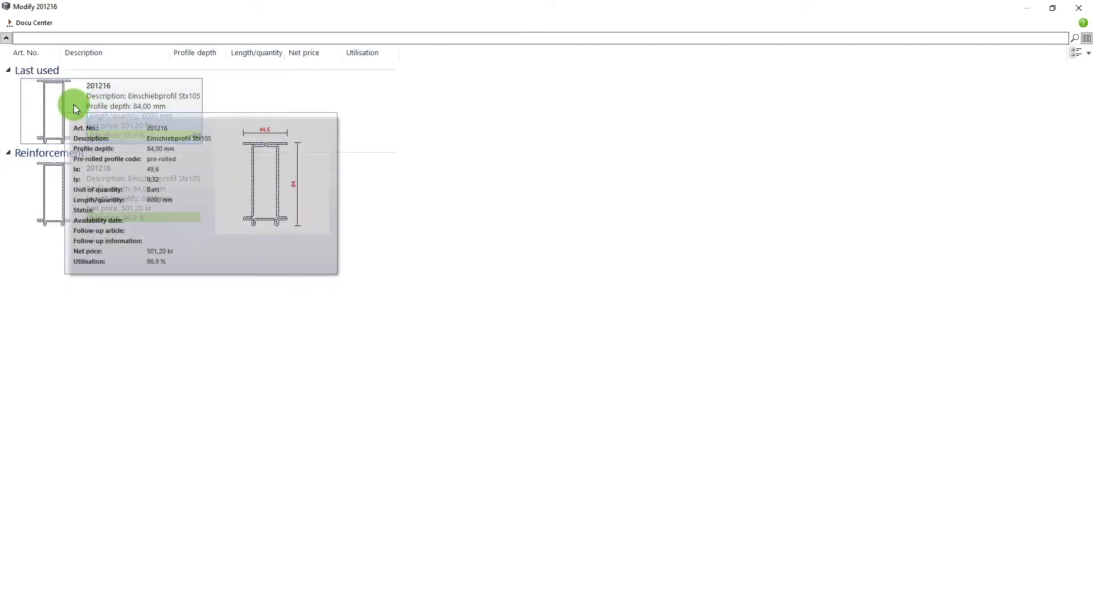
pyautogui.click(74, 99)
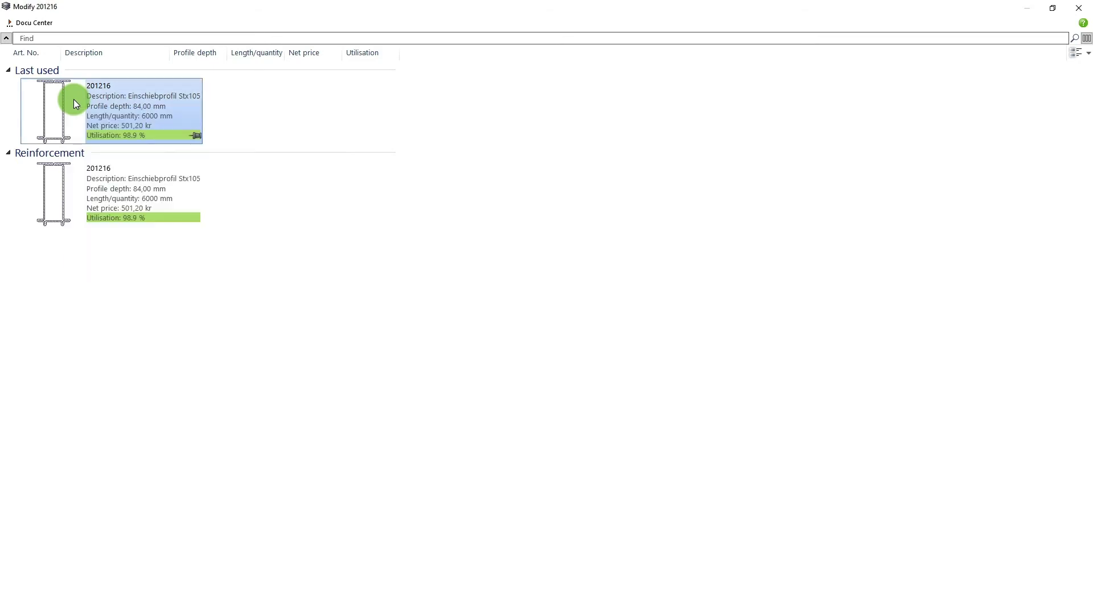
pyautogui.doubleClick(84, 108)
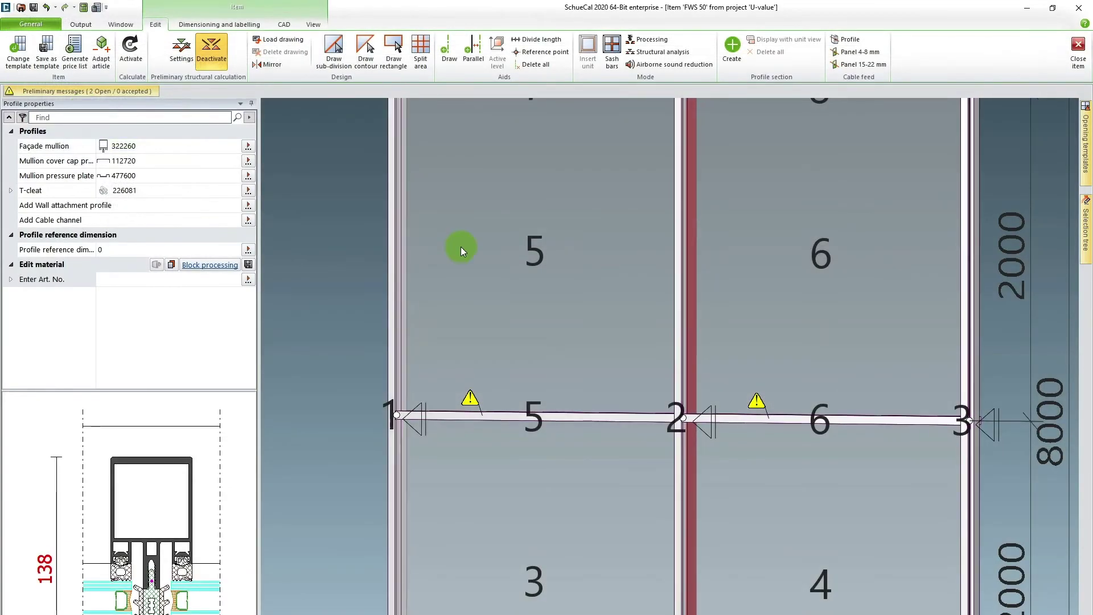
# Zoom out on the façade and select the left edge mullion.
pyautogui.scroll(-3, 504, 231)
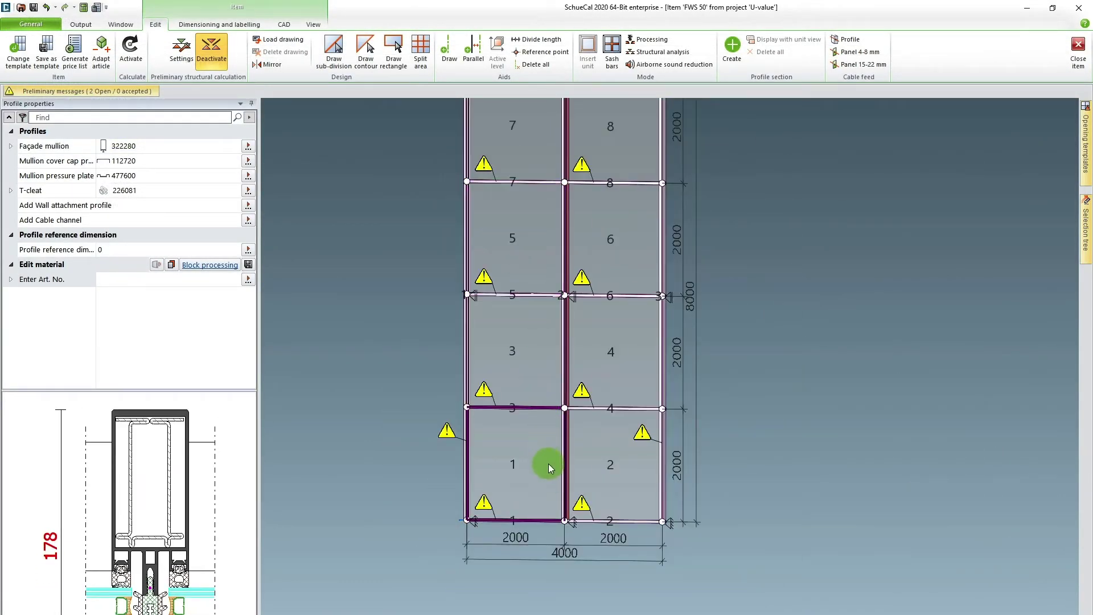
pyautogui.scroll(-1, 554, 473)
pyautogui.scroll(2, 535, 387)
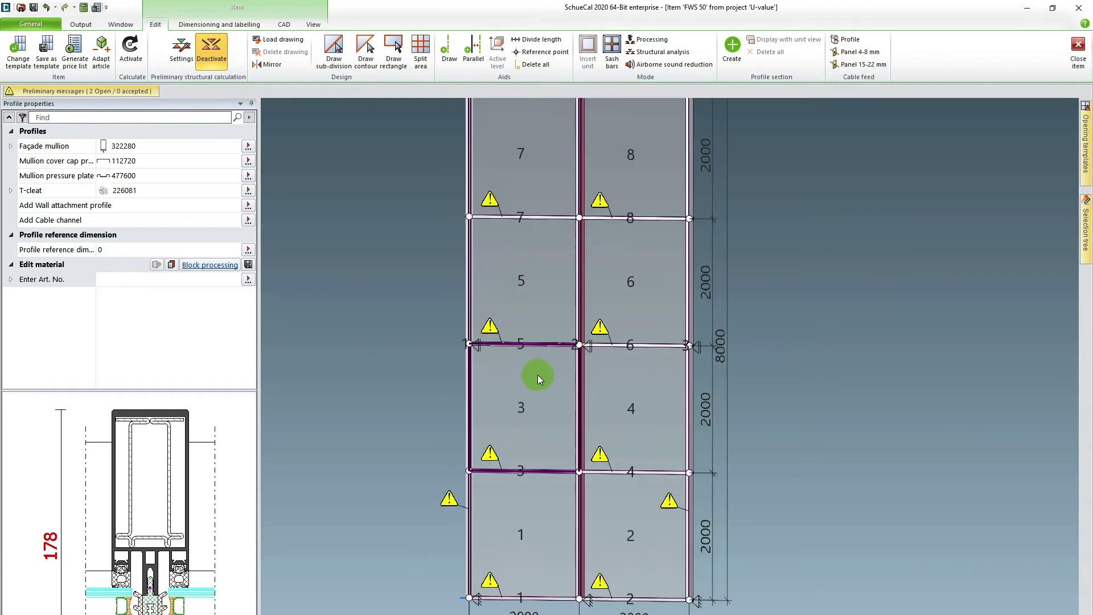
pyautogui.scroll(-1, 538, 376)
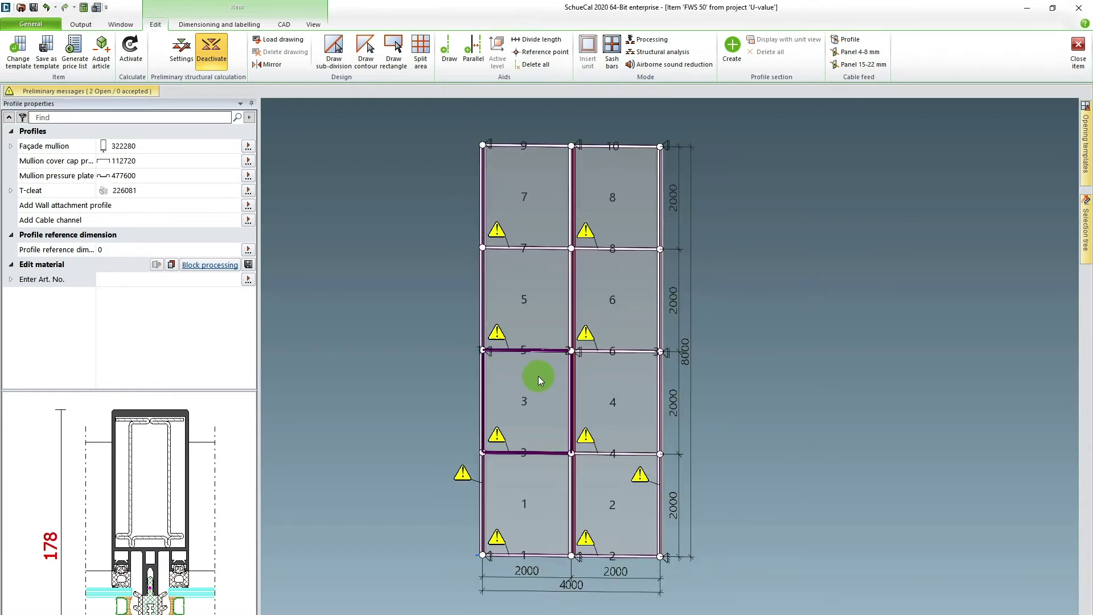
pyautogui.scroll(3, 487, 417)
pyautogui.click(480, 409)
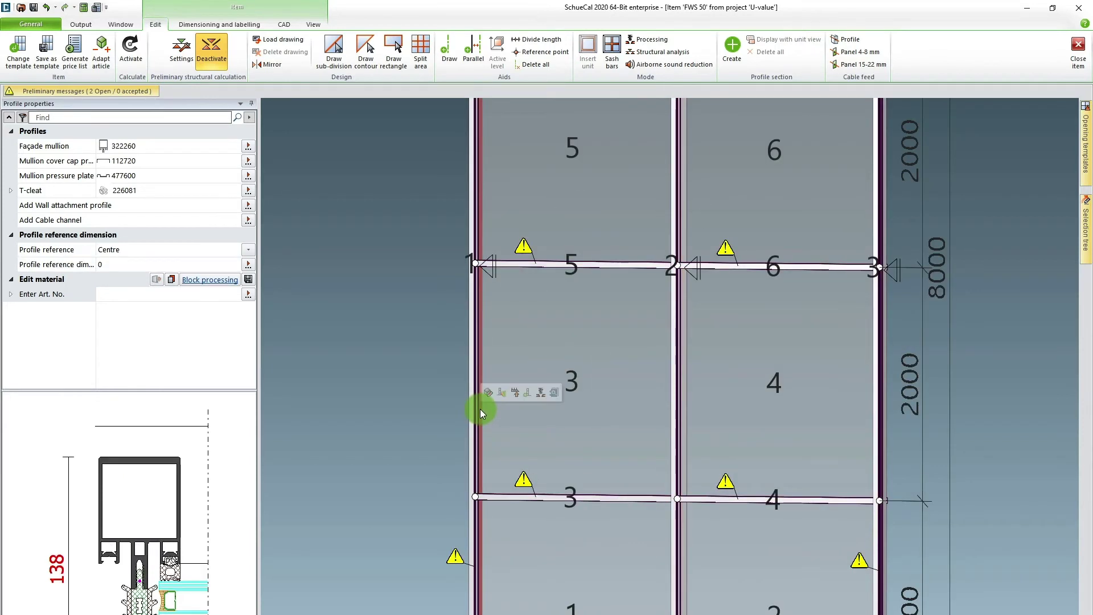
# Change the right edge mullion to profile 322280, then check the central and left mullion profiles.
pyautogui.click(884, 378)
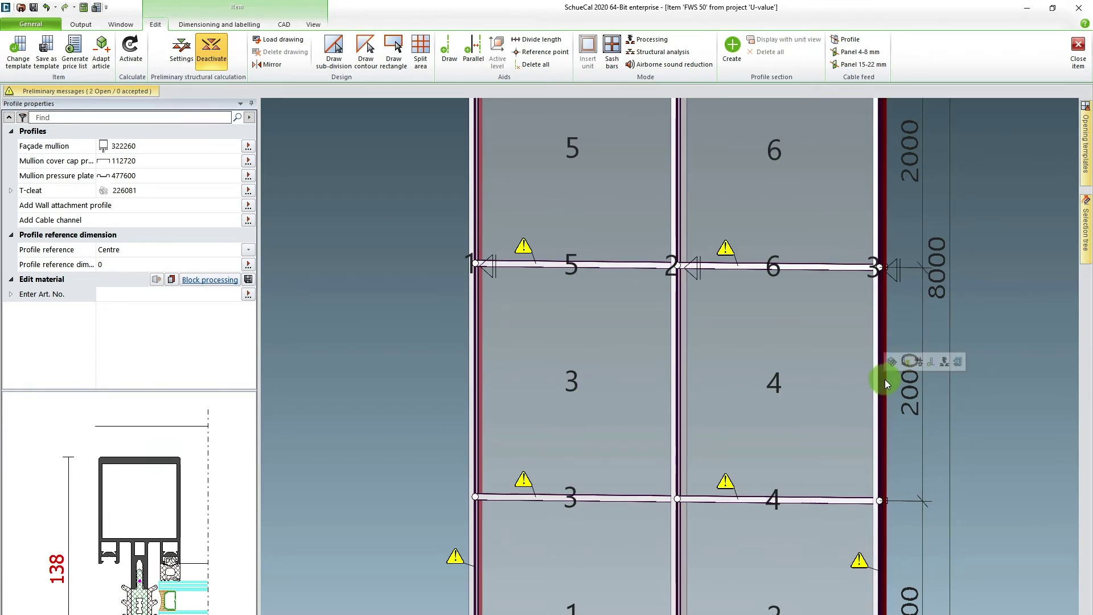
pyautogui.rightClick(885, 379)
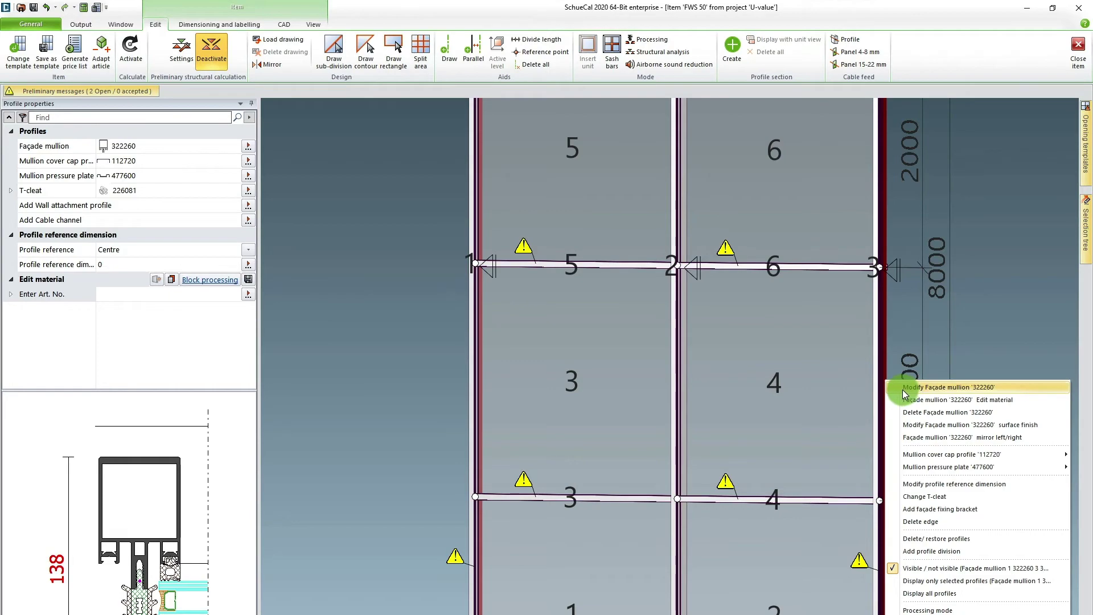
pyautogui.click(904, 390)
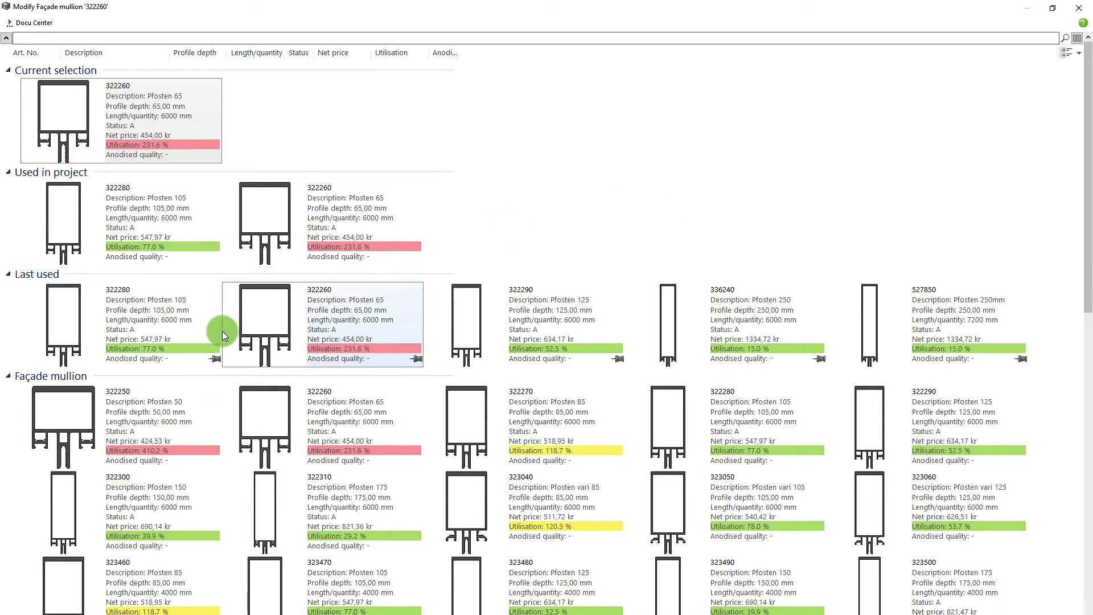
pyautogui.moveTo(138, 317)
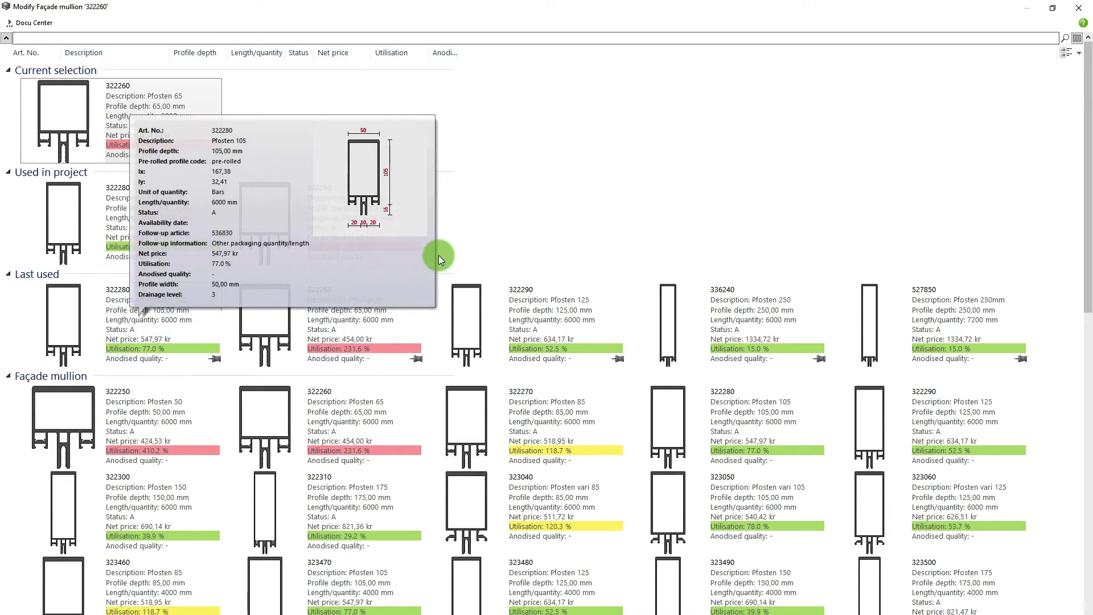
pyautogui.doubleClick(191, 328)
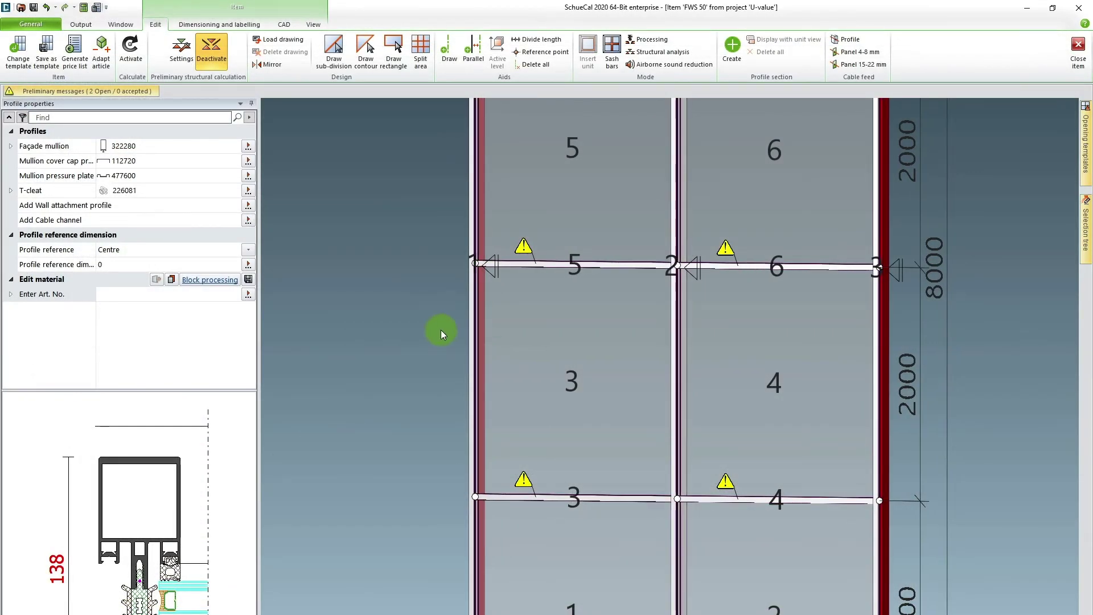
pyautogui.scroll(-2, 391, 275)
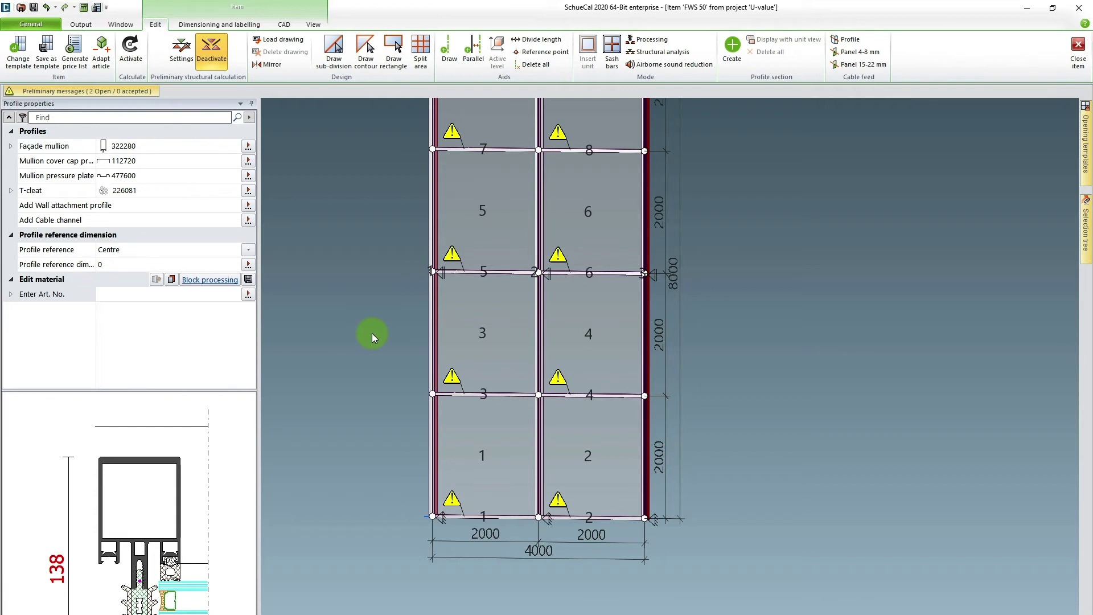
pyautogui.click(541, 333)
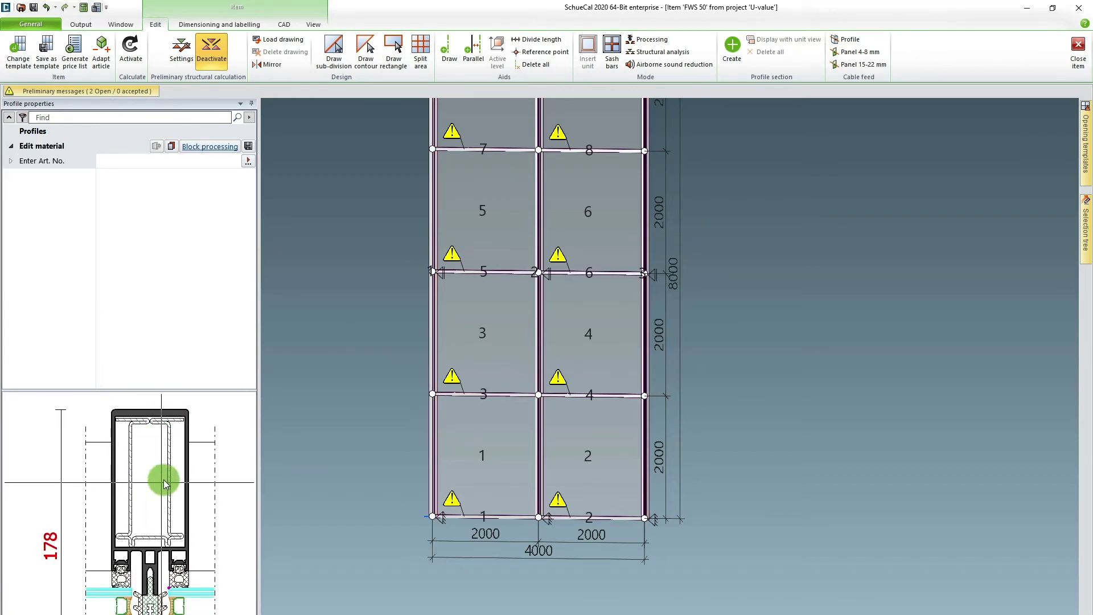
pyautogui.click(436, 375)
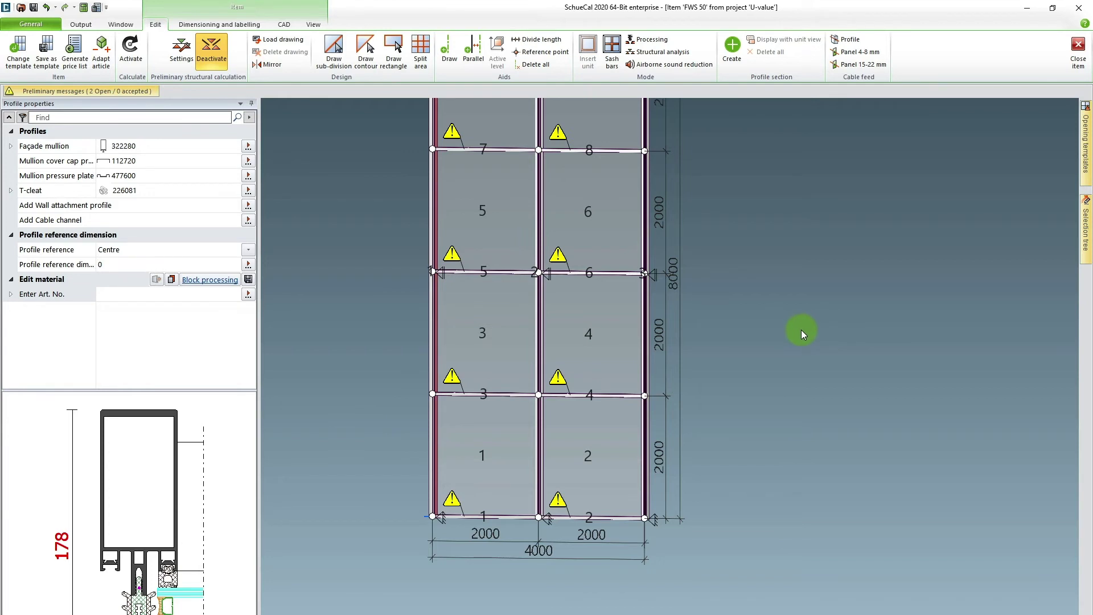
# Show the façade's item properties, then list its profiles in the Selection tree.
pyautogui.scroll(-3, 797, 336)
pyautogui.click(791, 318)
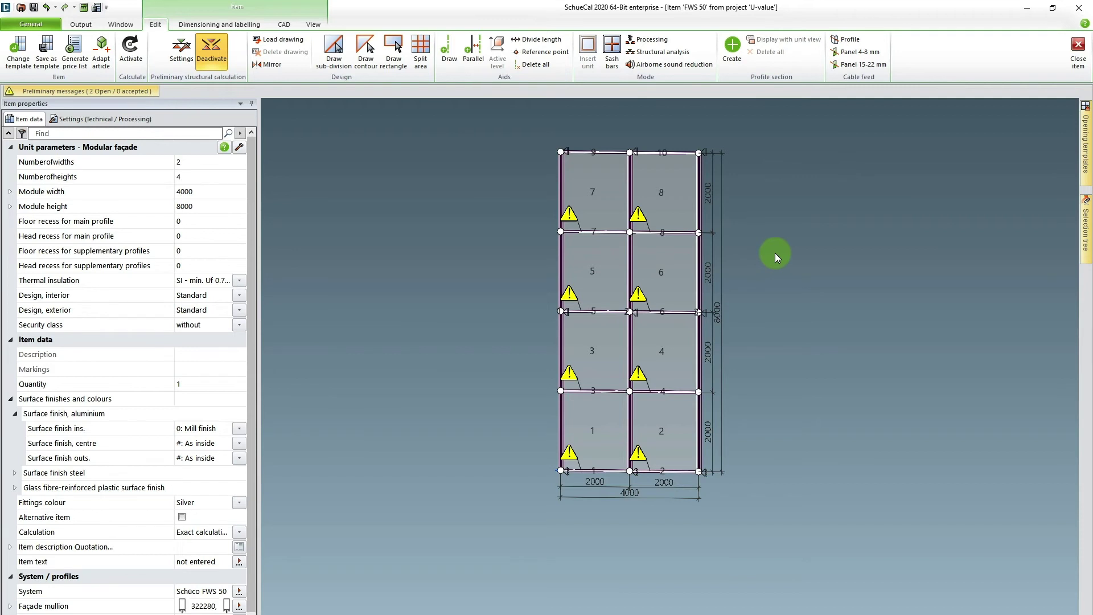
pyautogui.click(1086, 231)
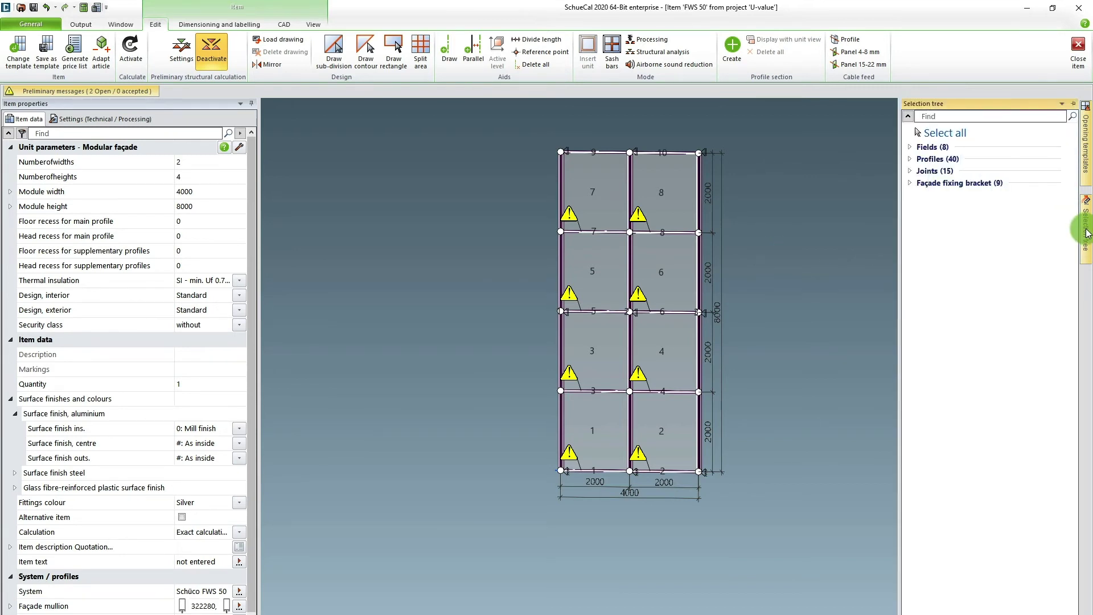
pyautogui.click(911, 159)
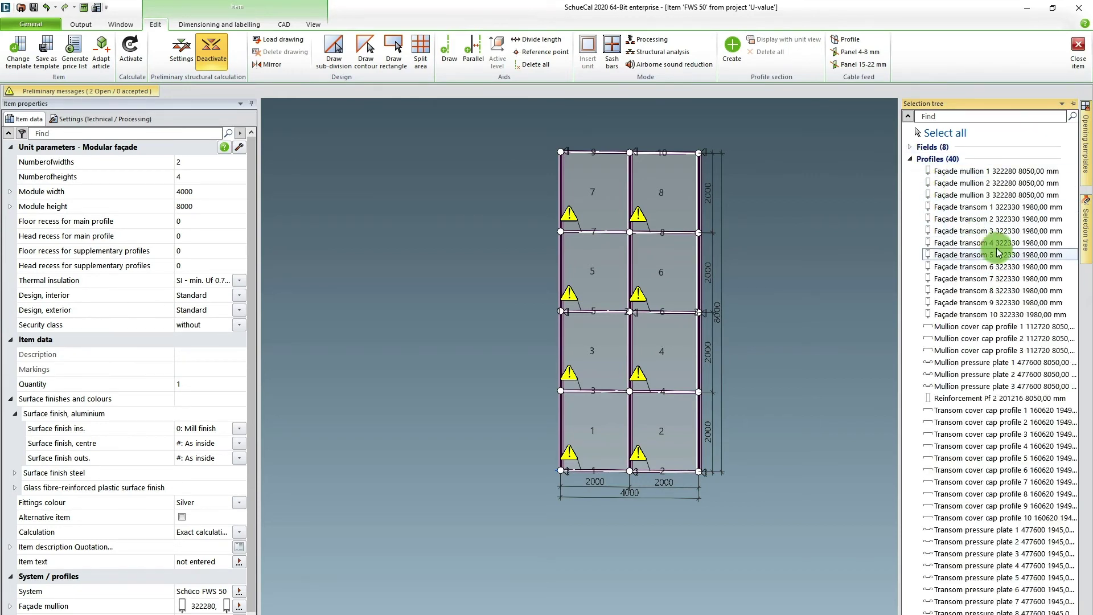
# Select façade transoms 1 through 10 and choose Modify Façade transom 322330.
pyautogui.click(988, 211)
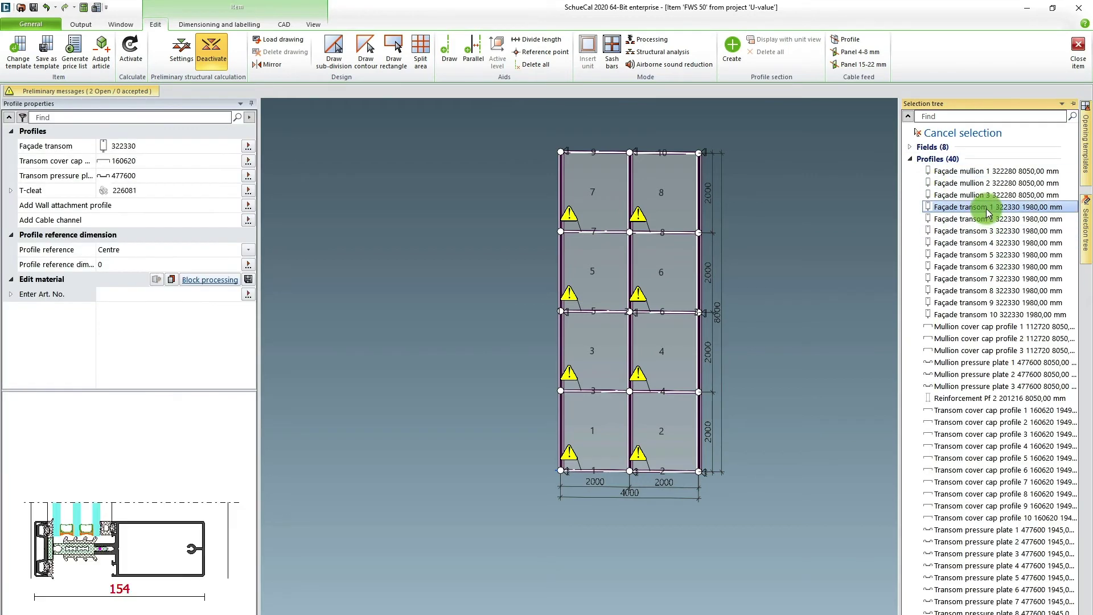
pyautogui.keyDown('shift'); pyautogui.click(983, 317); pyautogui.keyUp('shift')
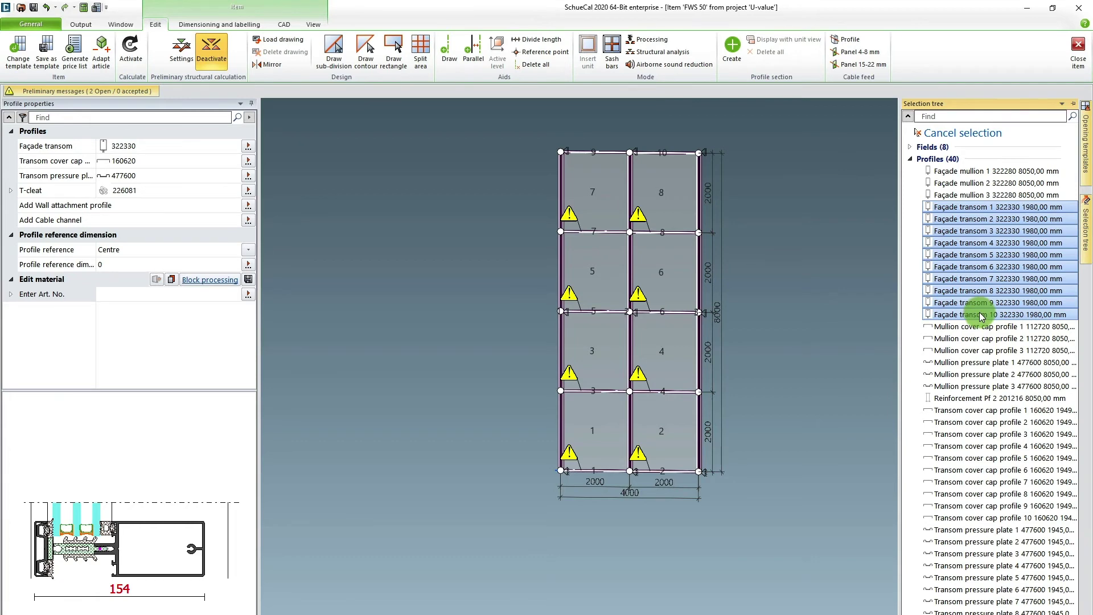
pyautogui.moveTo(983, 317)
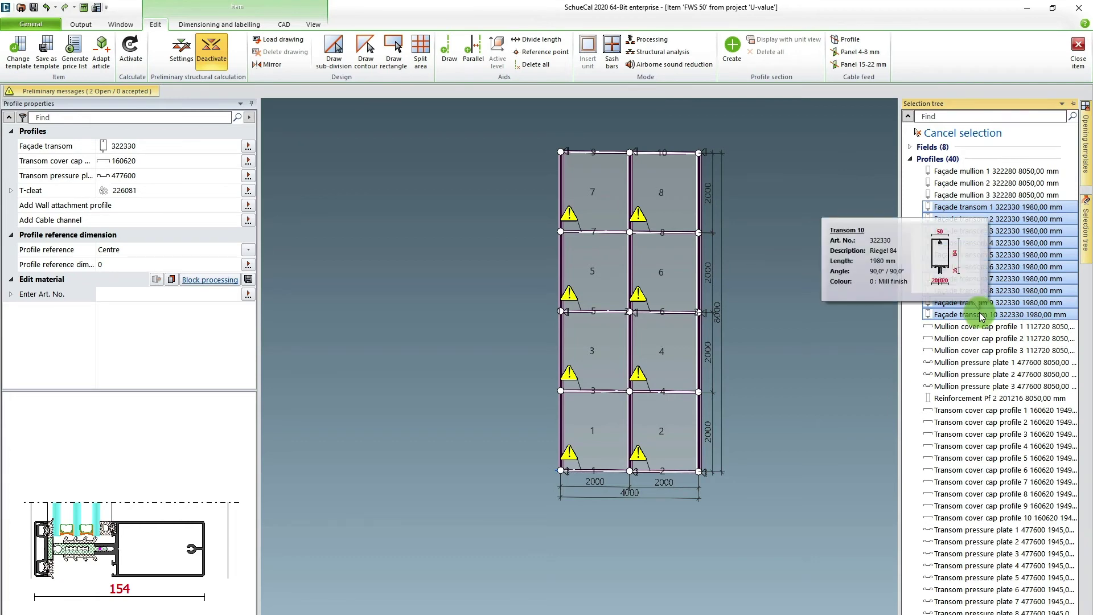
pyautogui.rightClick(988, 260)
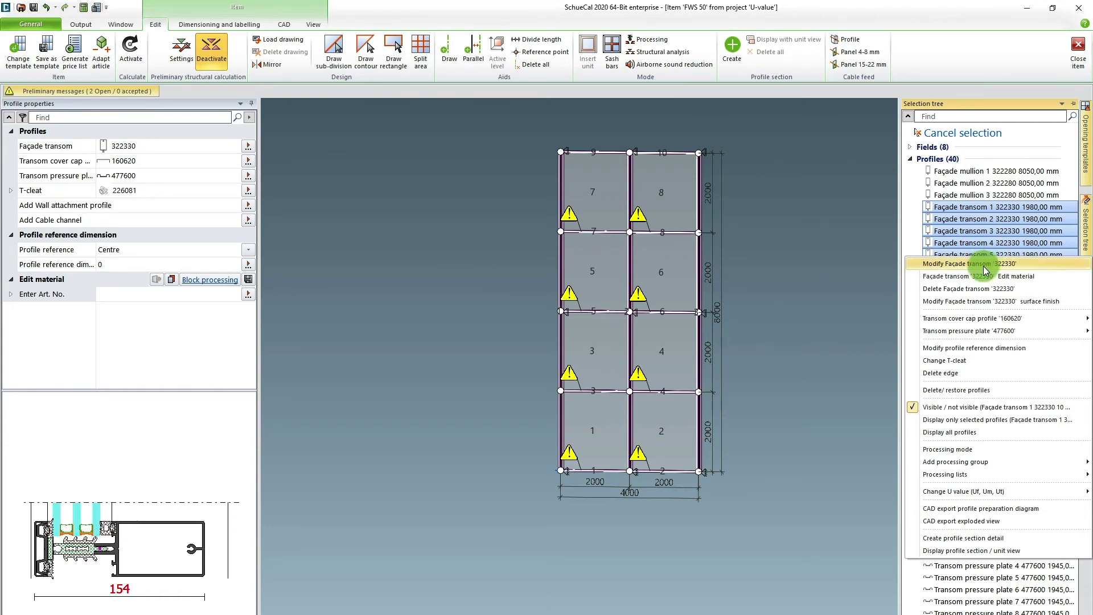
pyautogui.click(984, 268)
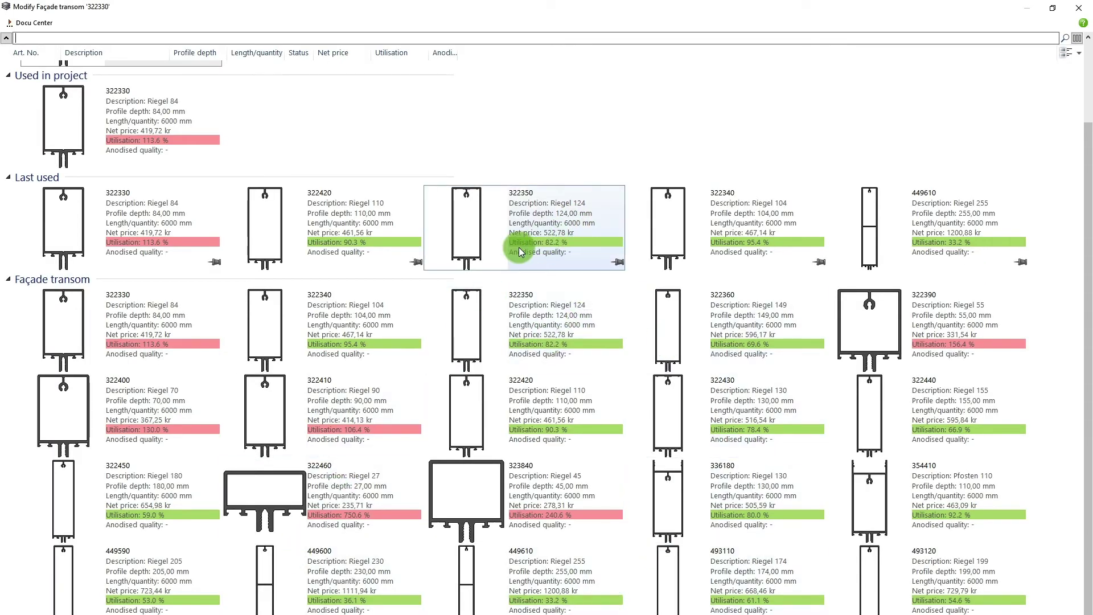
# Apply profile 322350 (Riegel 124) to the transoms, lowering utilisation to 82.2 %.
pyautogui.moveTo(521, 221)
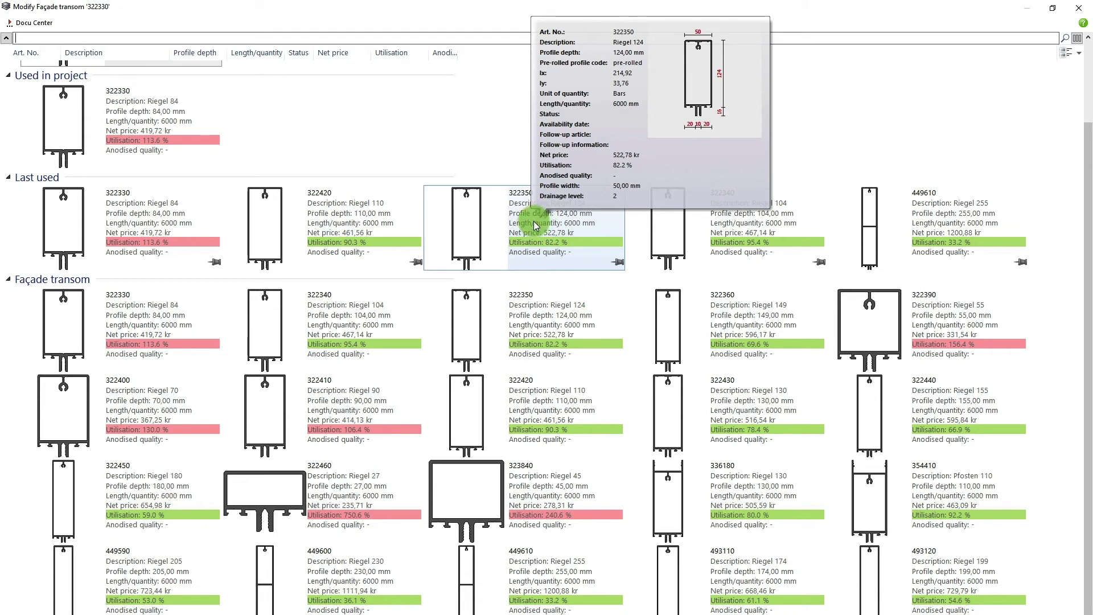
pyautogui.doubleClick(535, 226)
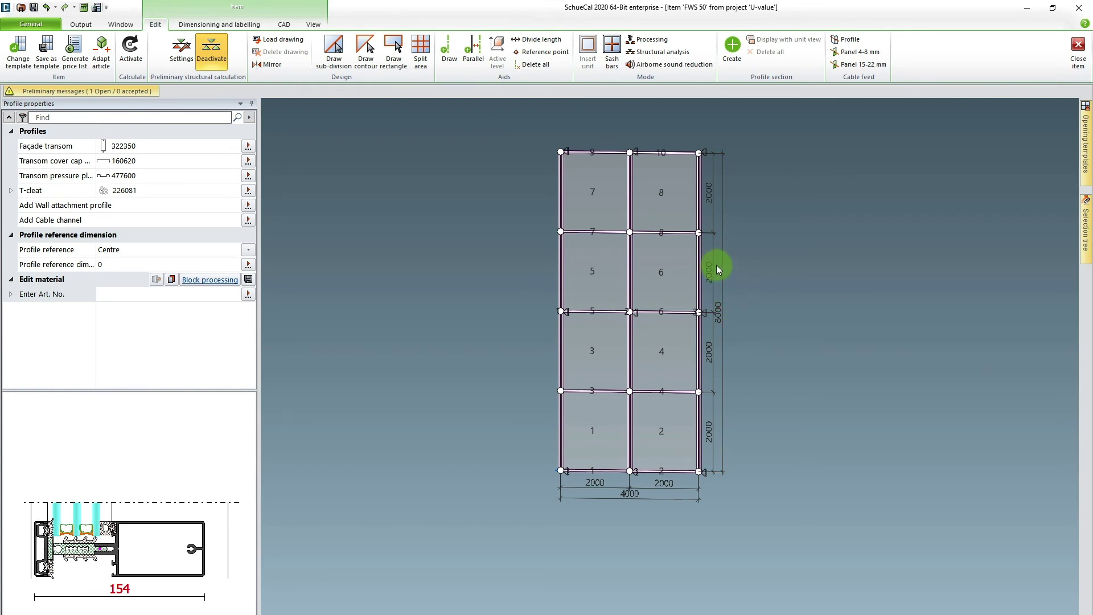
# Zoom in on a joint, return to the fitted front view, and reopen the Selection tree.
pyautogui.scroll(6, 706, 229)
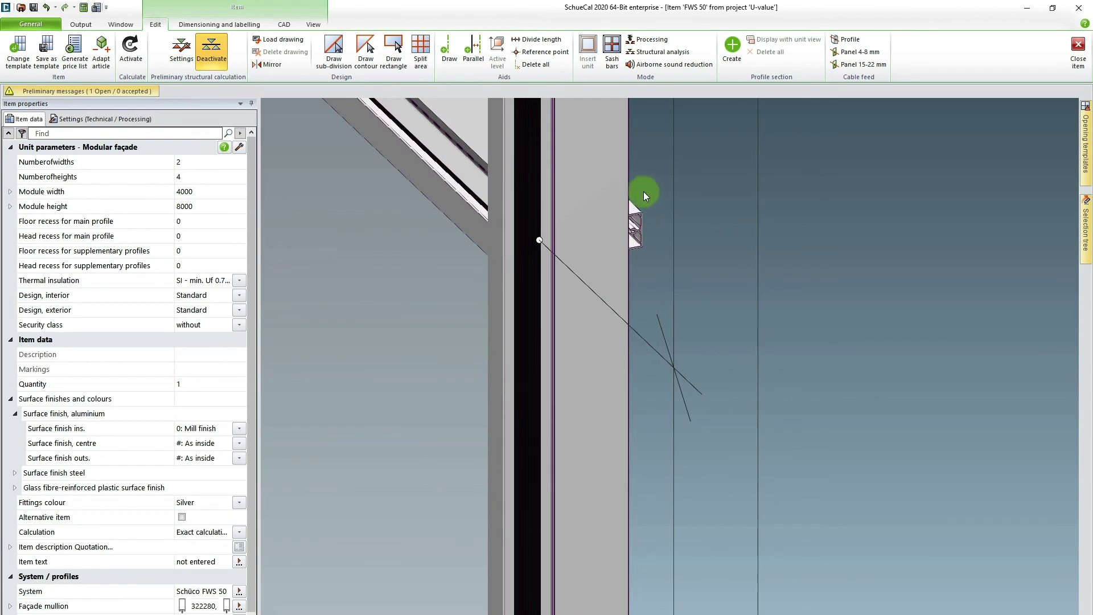
pyautogui.scroll(2, 644, 192)
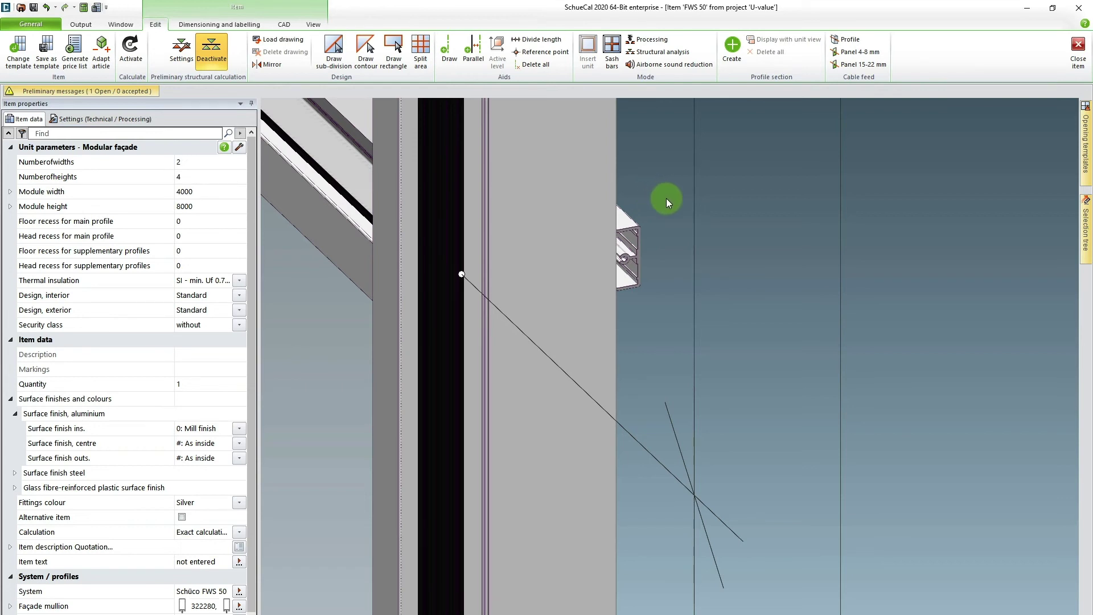
pyautogui.scroll(-2, 669, 201)
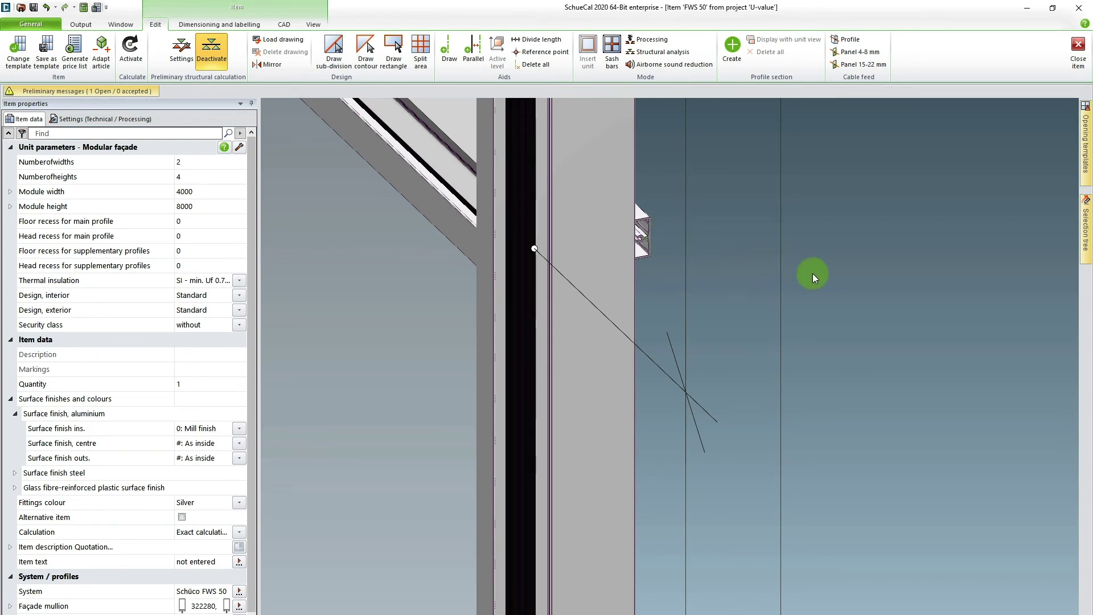
pyautogui.scroll(-4, 825, 283)
pyautogui.rightClick(947, 241)
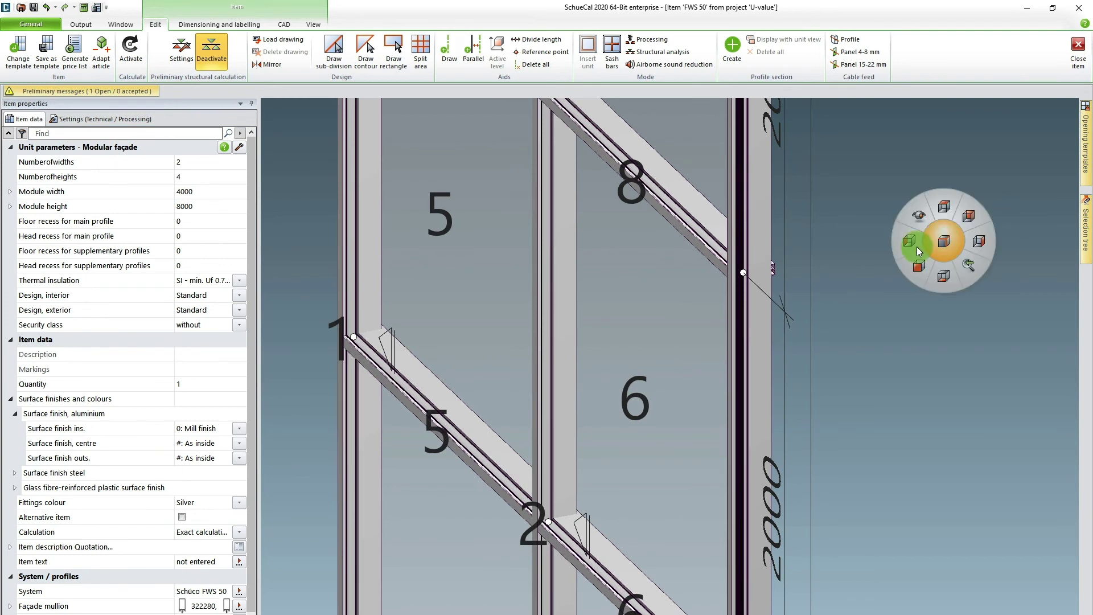
pyautogui.click(908, 261)
pyautogui.click(1088, 229)
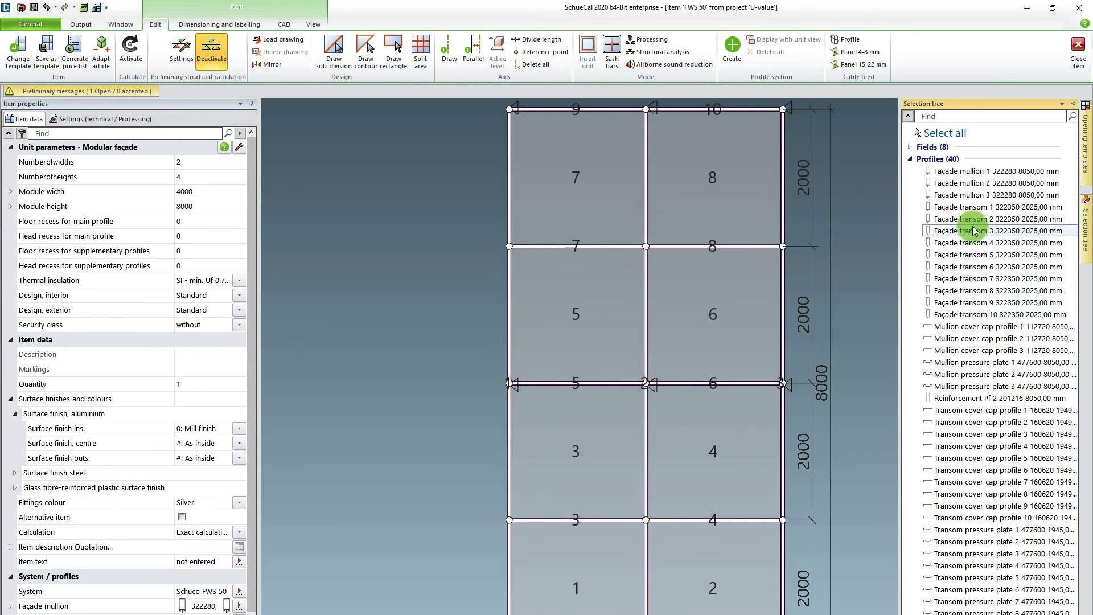
# Change façade transoms 1–10 to the 110 mm profile 322420 (Riegel 110).
pyautogui.click(974, 206)
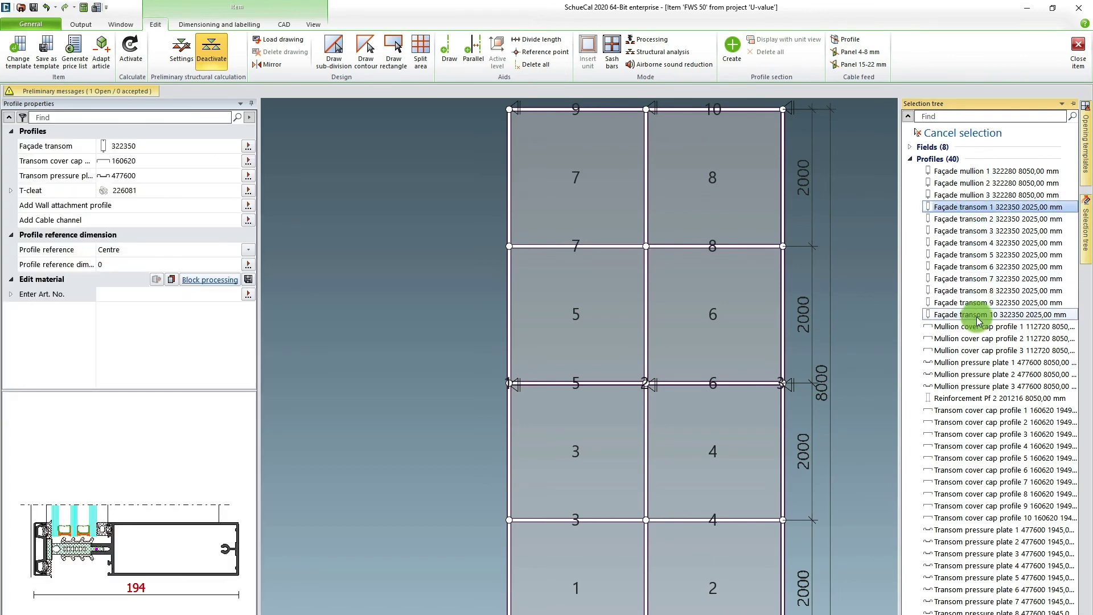
pyautogui.keyDown('shift'); pyautogui.click(978, 316); pyautogui.keyUp('shift')
pyautogui.rightClick(978, 259)
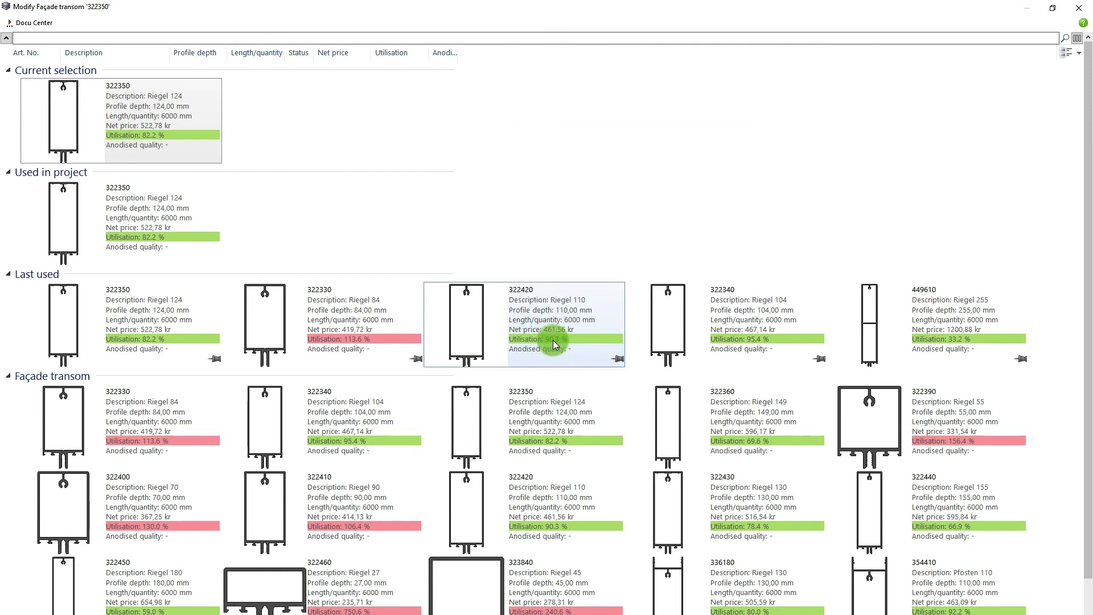
pyautogui.moveTo(558, 345)
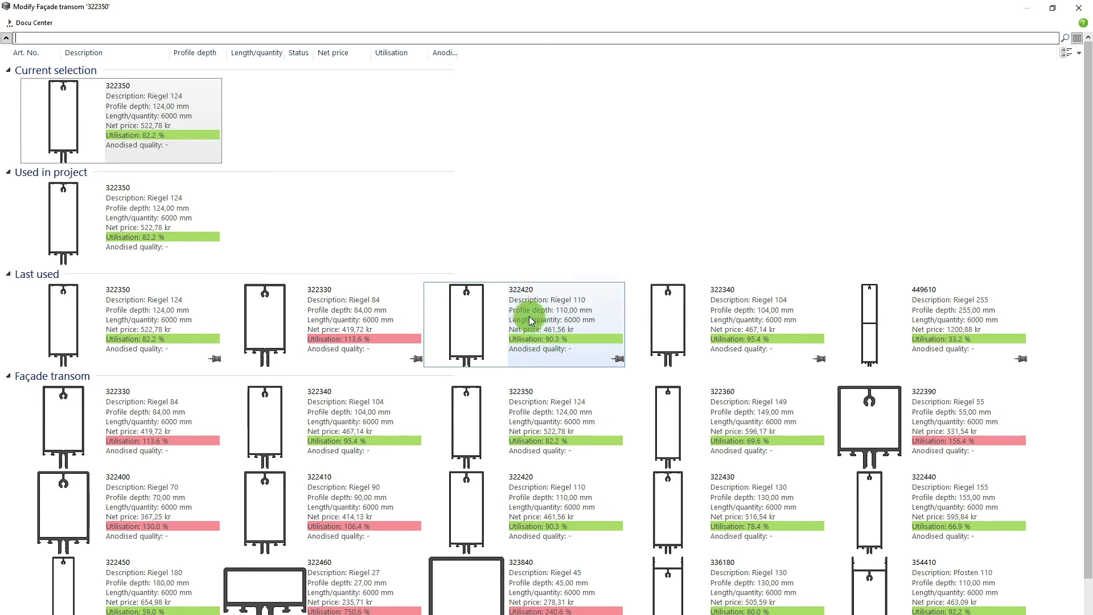
pyautogui.moveTo(530, 321)
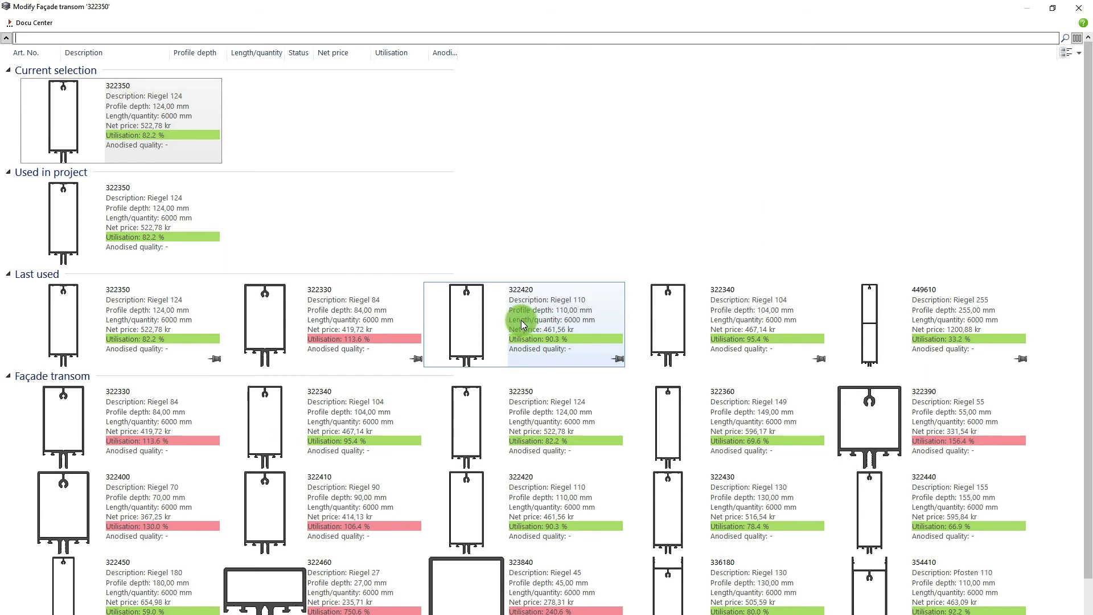
pyautogui.doubleClick(524, 319)
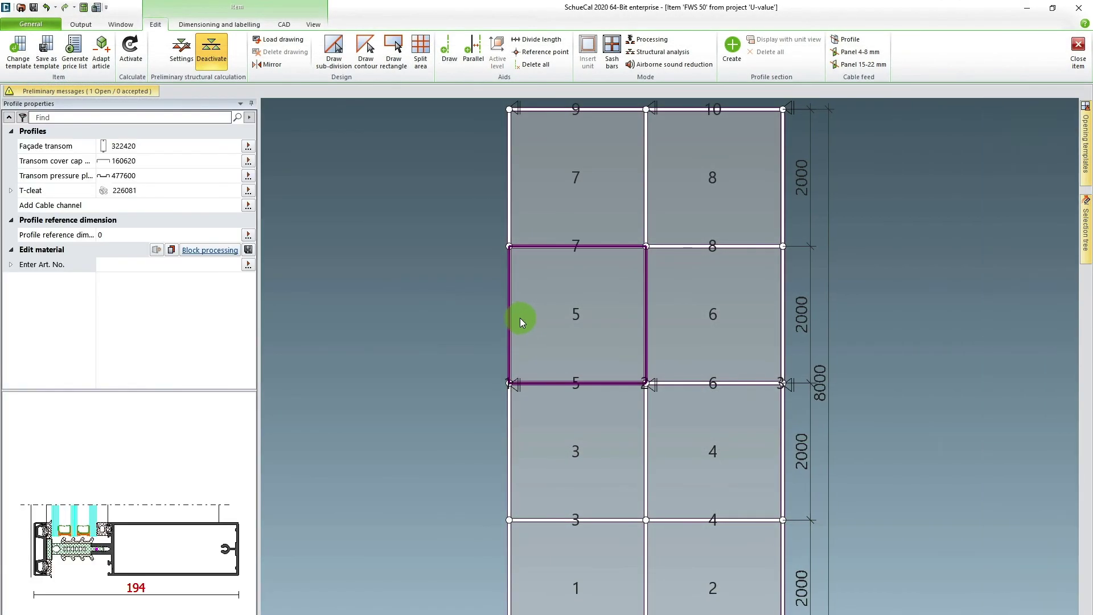
pyautogui.scroll(-3, 431, 304)
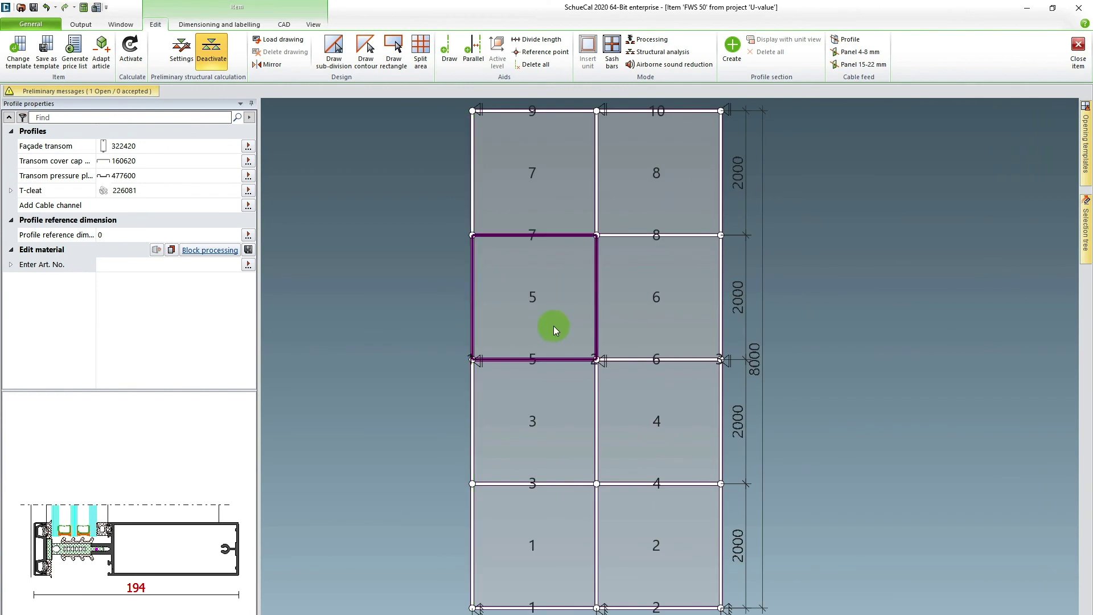
pyautogui.scroll(3, 686, 335)
pyautogui.rightClick(825, 354)
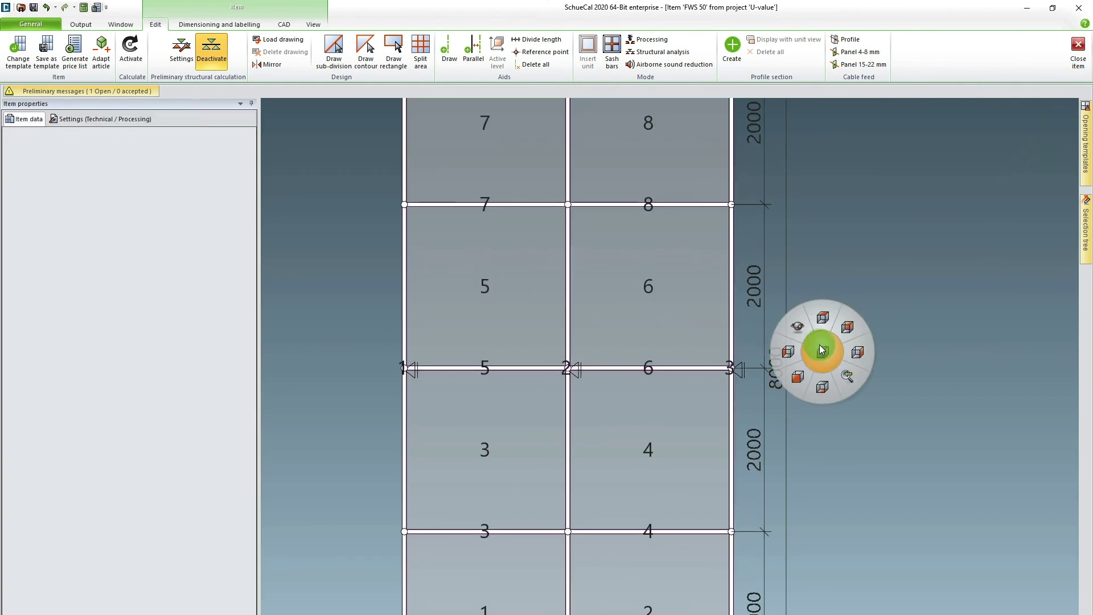
pyautogui.click(839, 363)
pyautogui.moveTo(838, 363); pyautogui.dragTo(646, 368)
pyautogui.scroll(5, 649, 367)
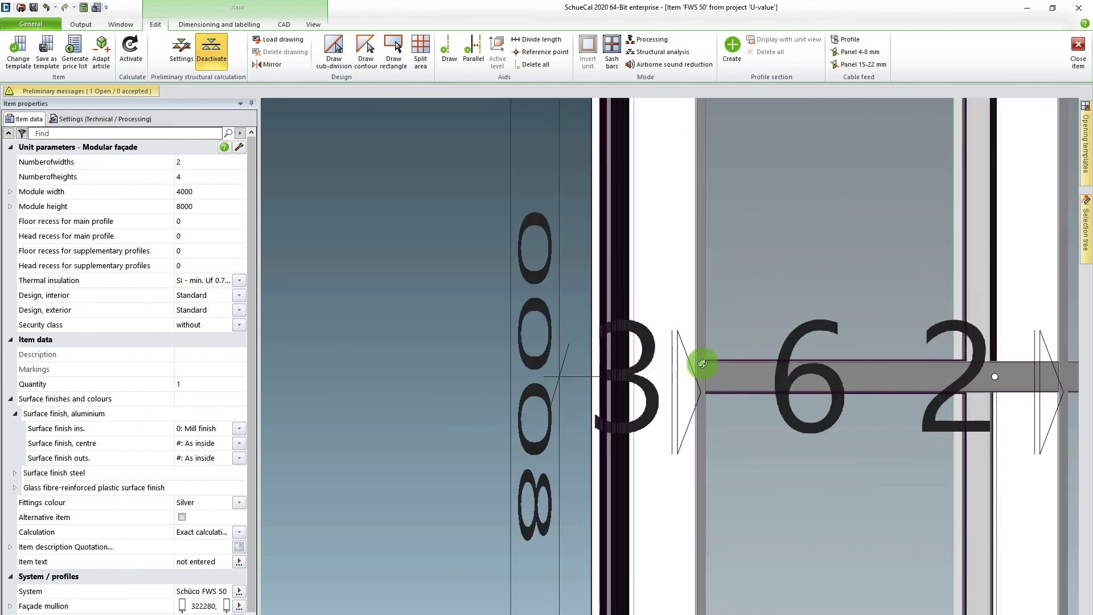
pyautogui.scroll(-6, 703, 367)
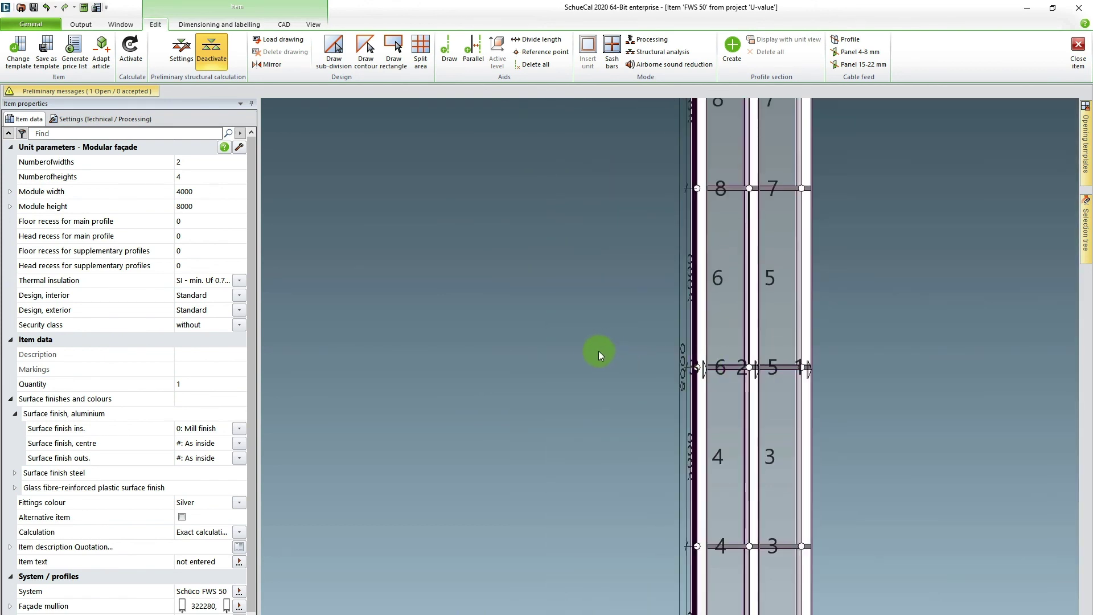
pyautogui.rightClick(599, 351)
pyautogui.click(574, 371)
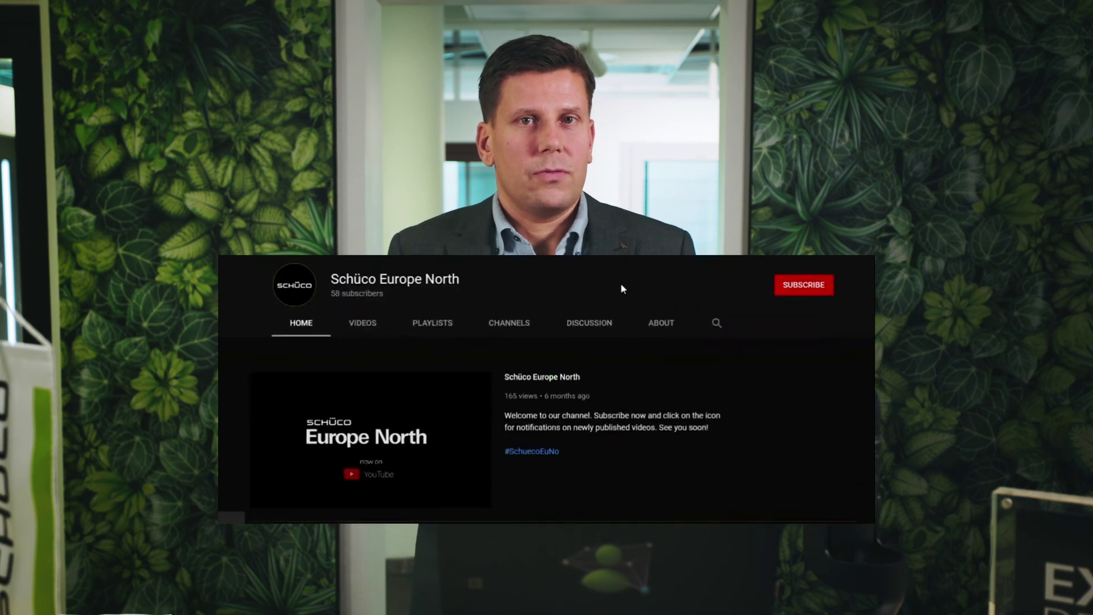
# Subscribe to Schüco Europe North and set its notification bell to All.
pyautogui.click(778, 291)
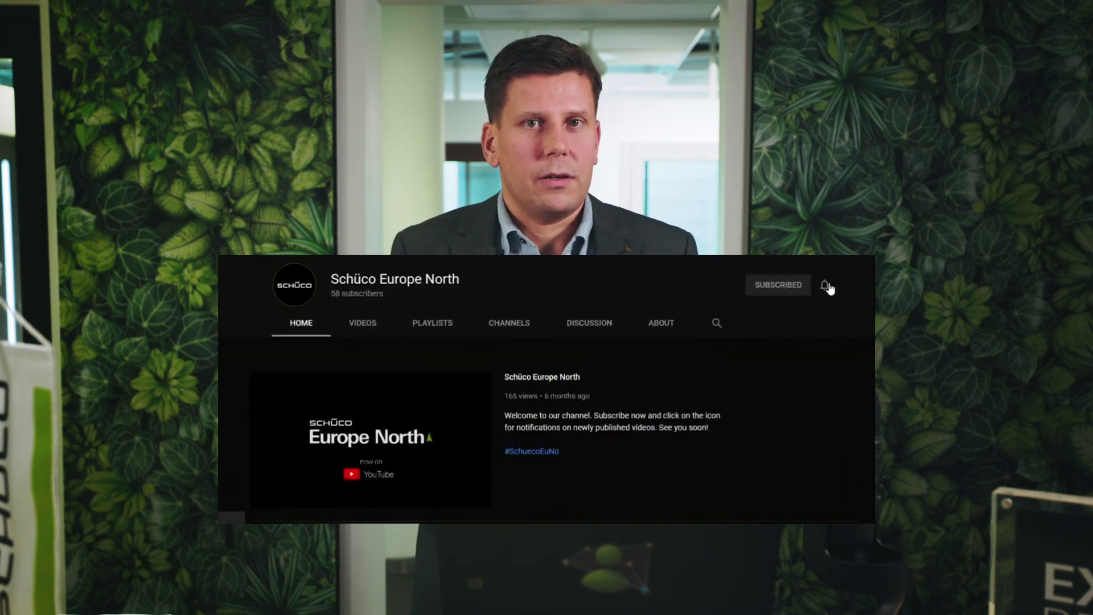
pyautogui.click(825, 287)
pyautogui.click(812, 311)
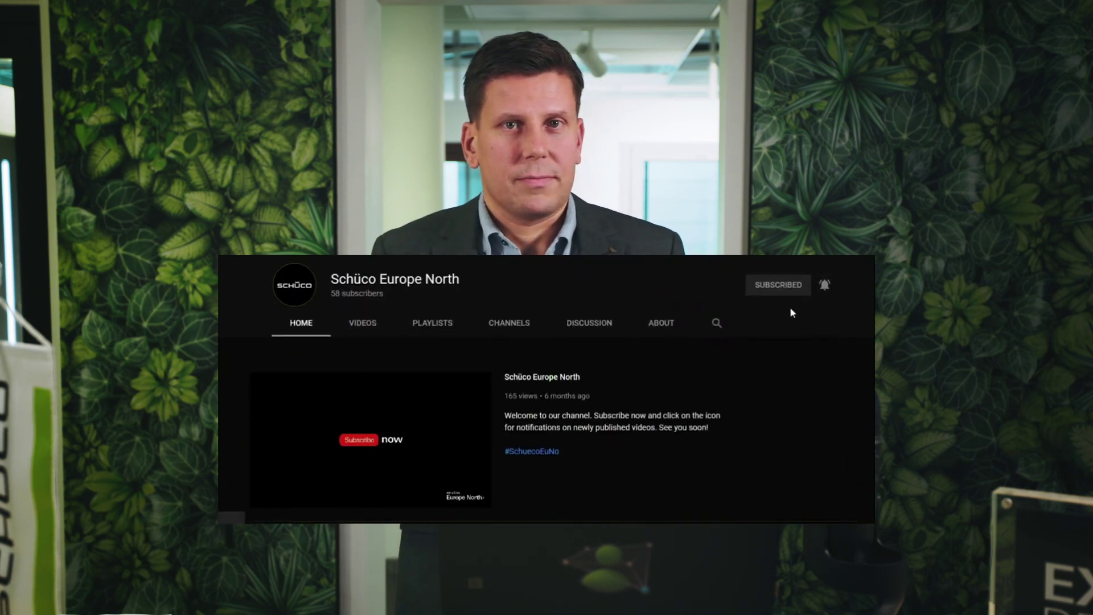